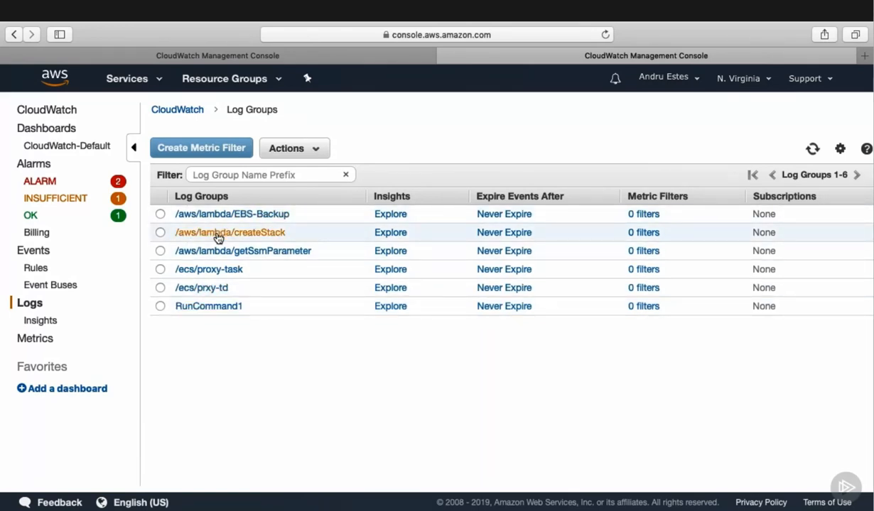
Step: Open the newest log stream of the /aws/lambda/getSsmParameter log group, examine its event messages, and return to the stream list
left_click(250, 253)
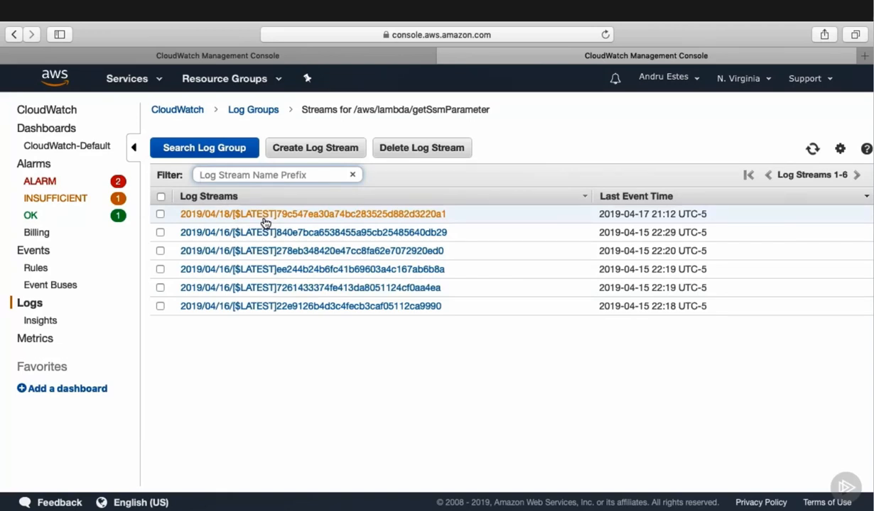
left_click(399, 217)
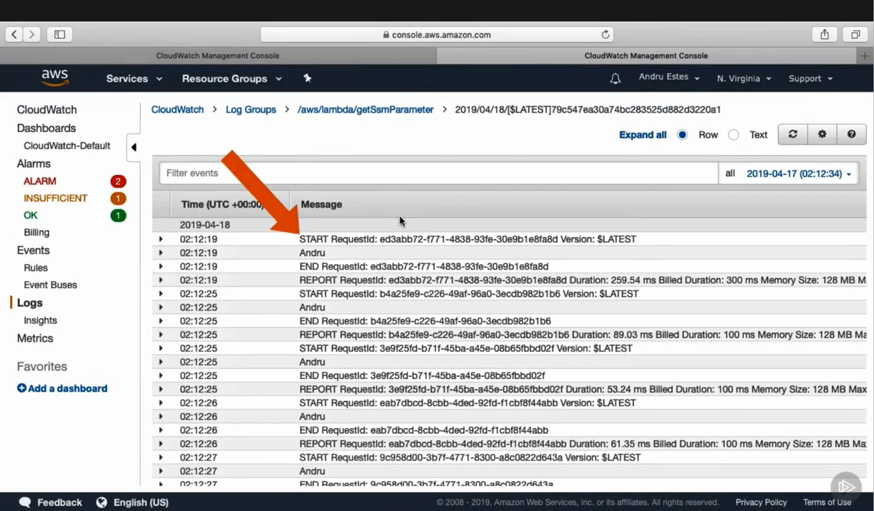
left_click(345, 253)
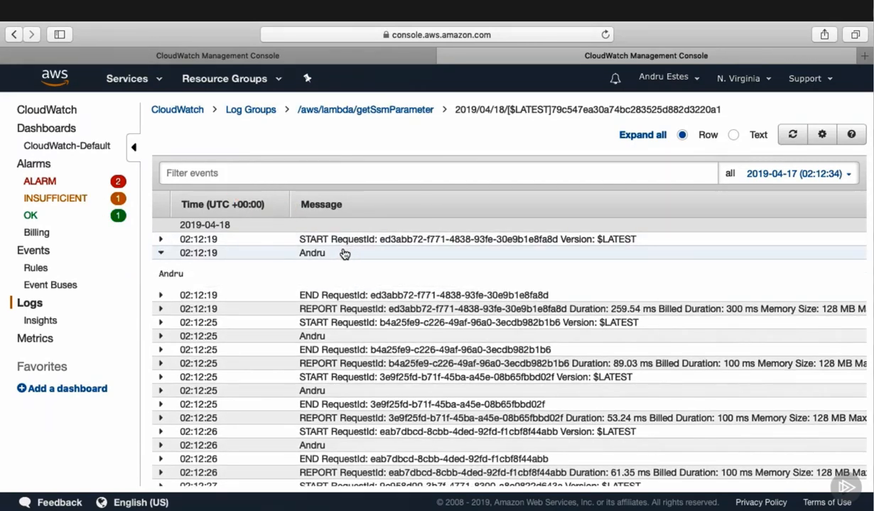
left_click(344, 254)
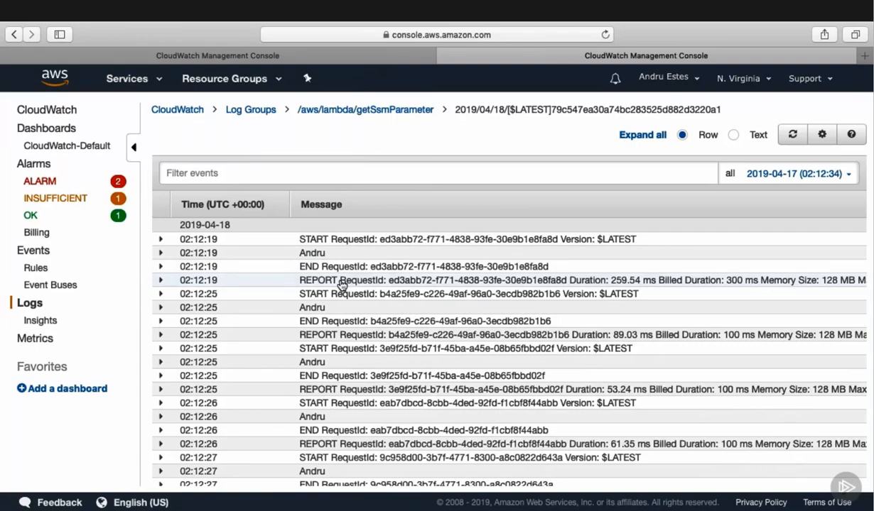
scroll(343, 281, "down", 10)
scroll(355, 270, "up", 9)
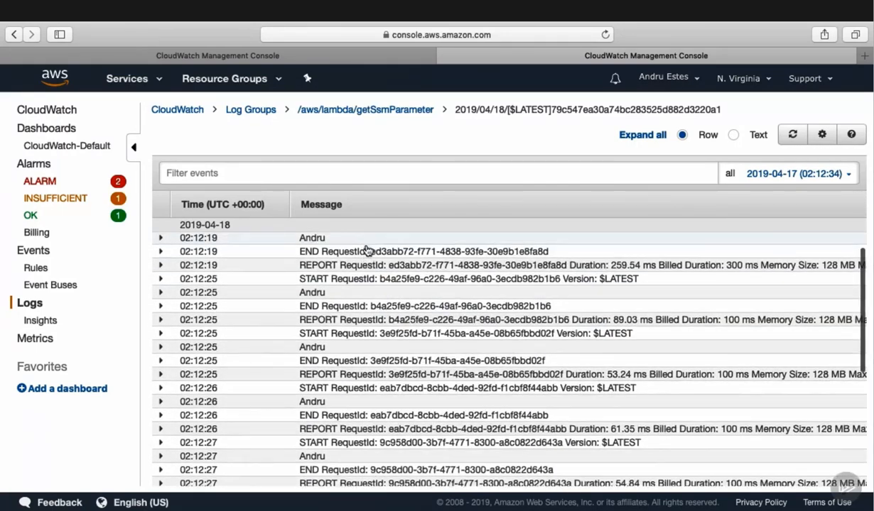
scroll(366, 250, "up", 3)
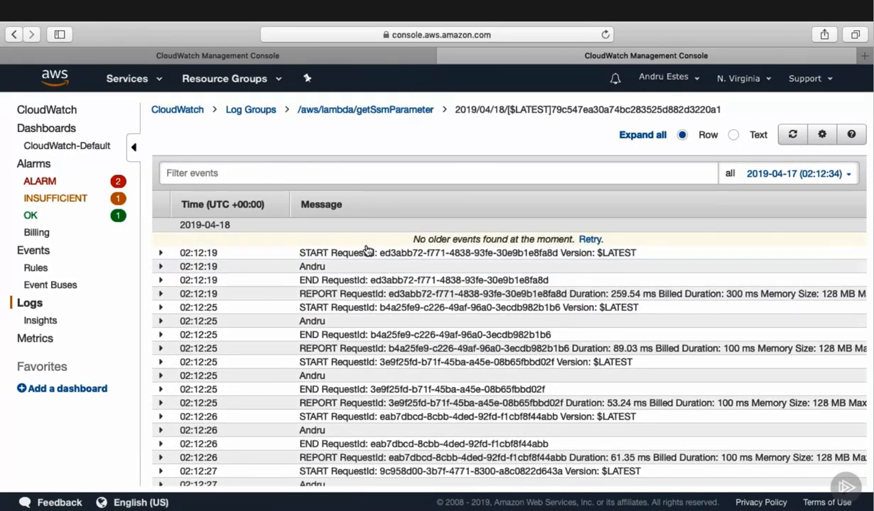
left_click(380, 112)
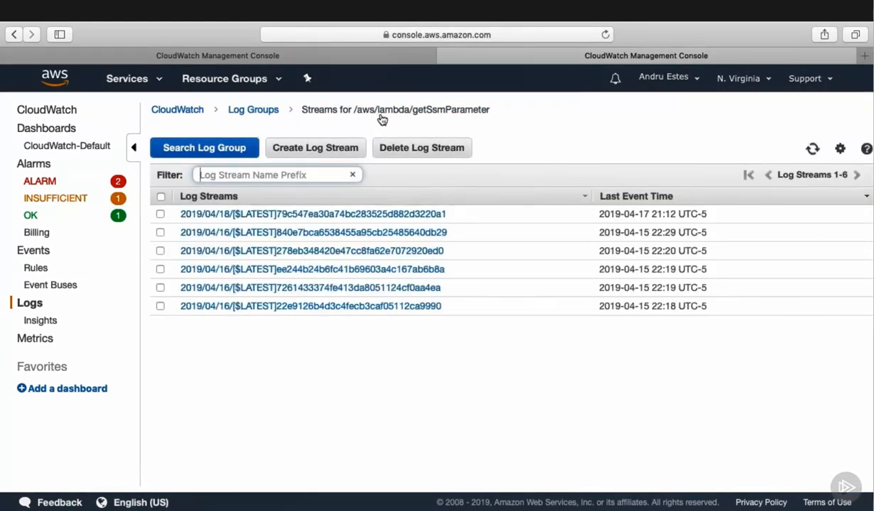
Step: Open Lambda in a separate browser tab and open the getSsmParameter function
left_click(138, 80)
type("sis")
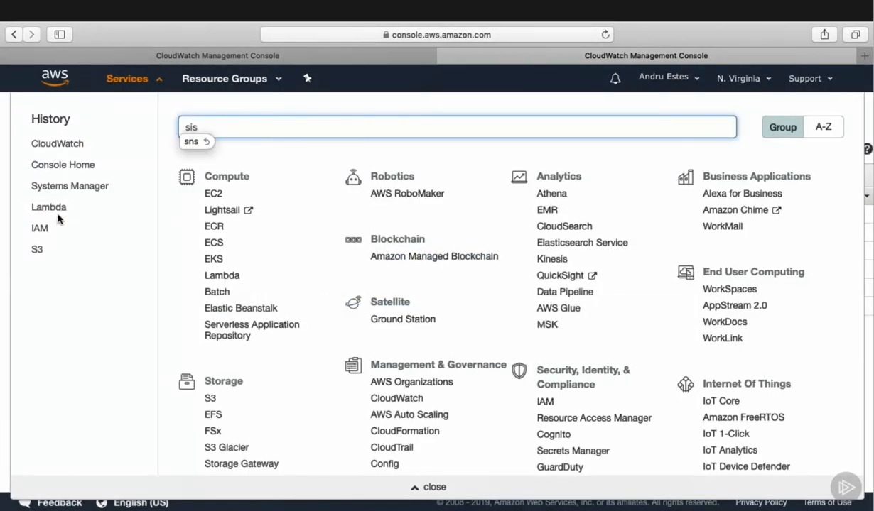
left_click(61, 207, "super")
left_click(128, 78)
left_click(653, 57)
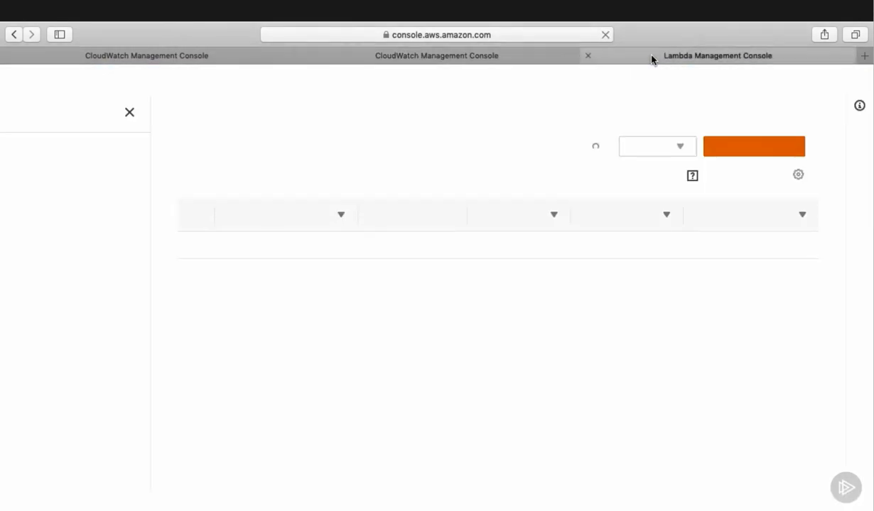
left_click(277, 365)
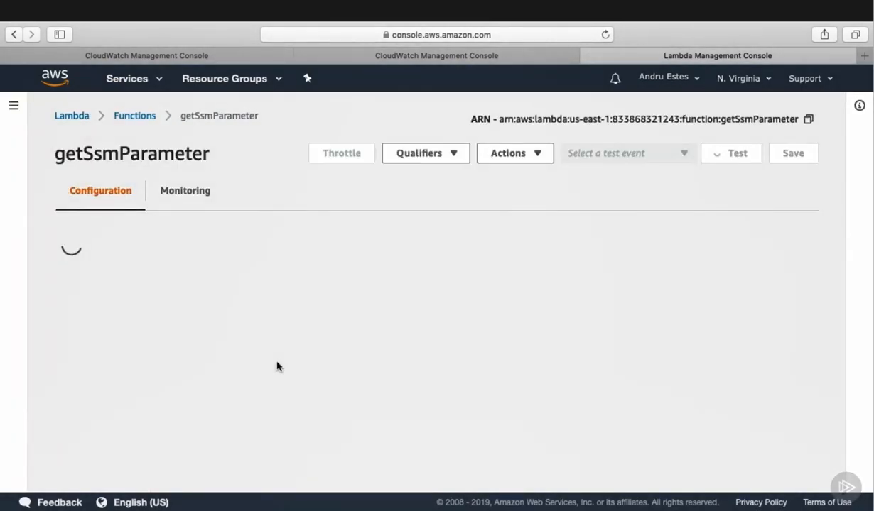
Step: Add print("Hello Pluralsight students! This is our custom logging! :)") after the existing print line in lambda_function, and save the function
scroll(820, 269, "down", 5)
scroll(817, 284, "down", 4)
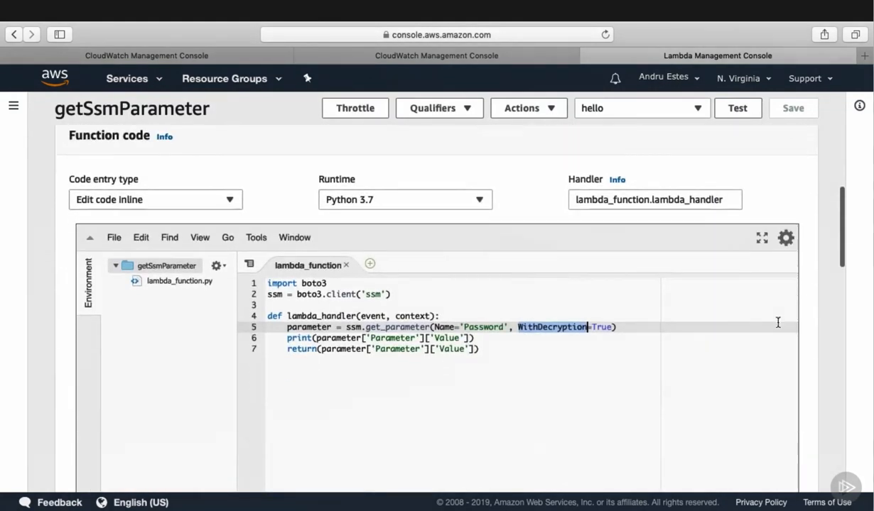
scroll(362, 398, "down", 1)
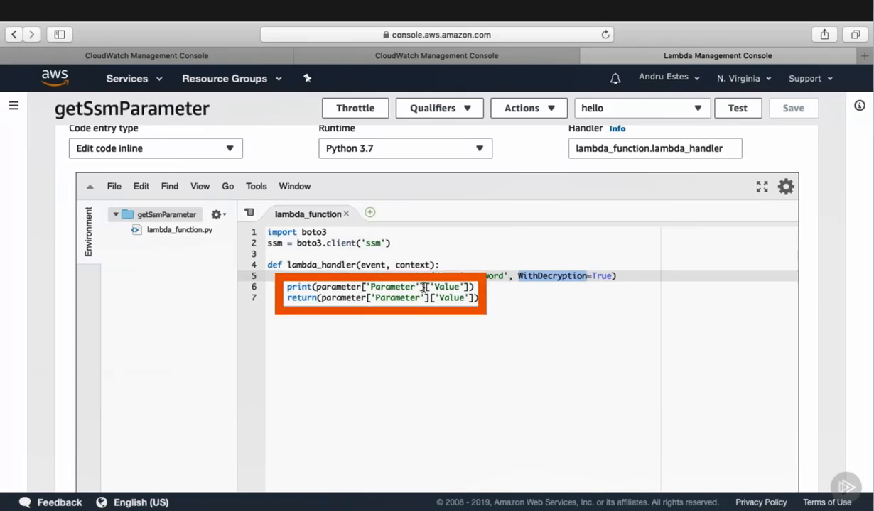
left_click(496, 289)
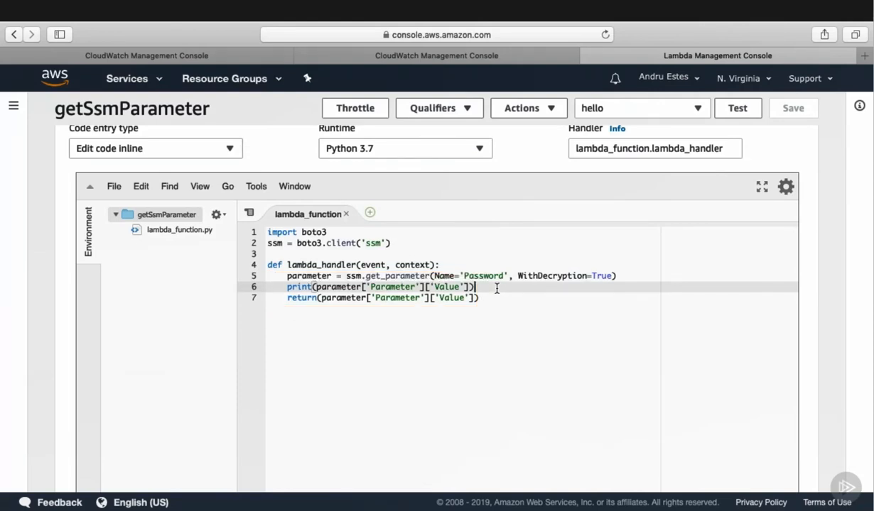
key("Return")
type("print(\"Hello Pluralsight students! This is our custom logging! :)\")")
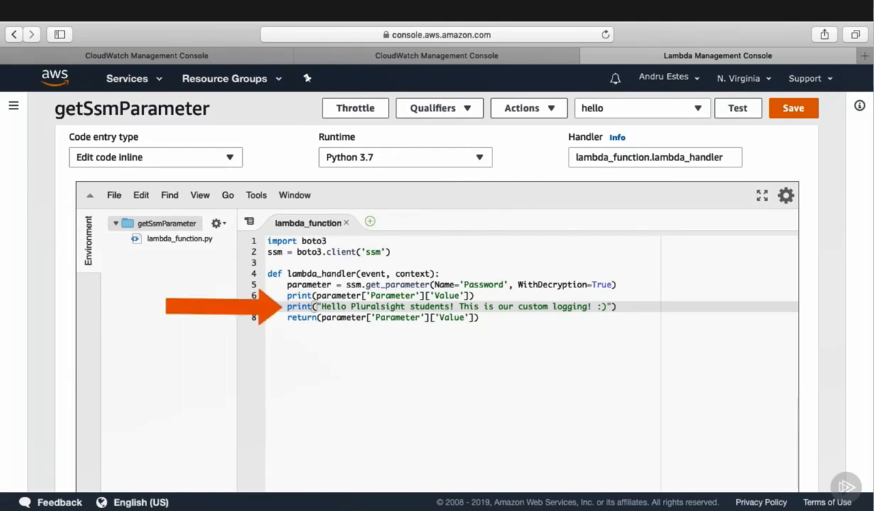
left_click(781, 108)
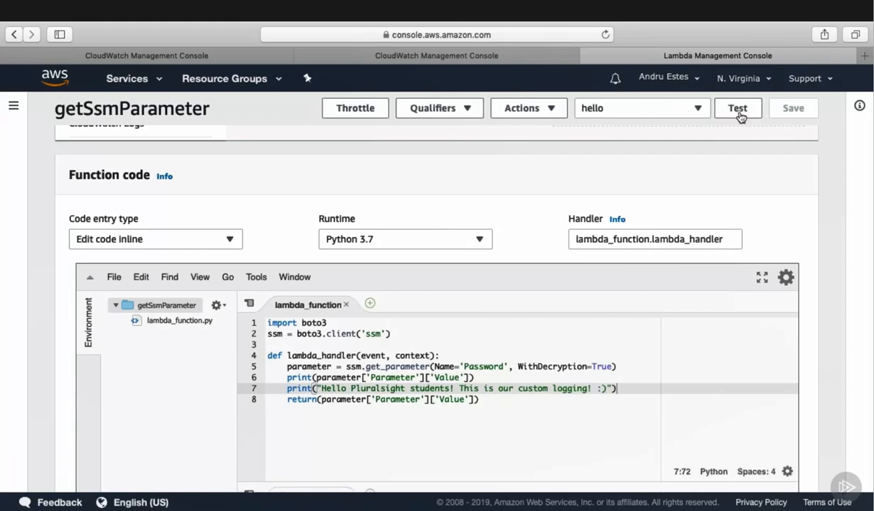
Step: Switch back to CloudWatch, refresh the getSsmParameter log streams, and examine the events in the newest stream
left_click(416, 54)
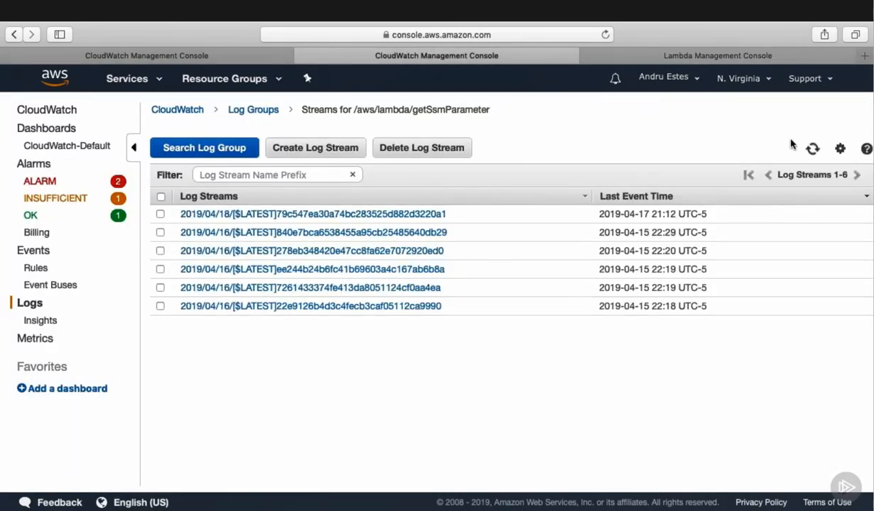
left_click(812, 149)
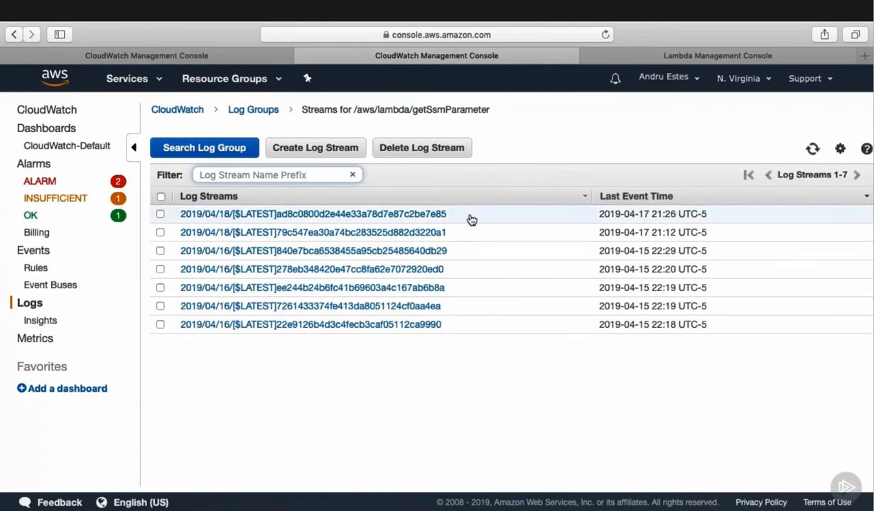
left_click(431, 215)
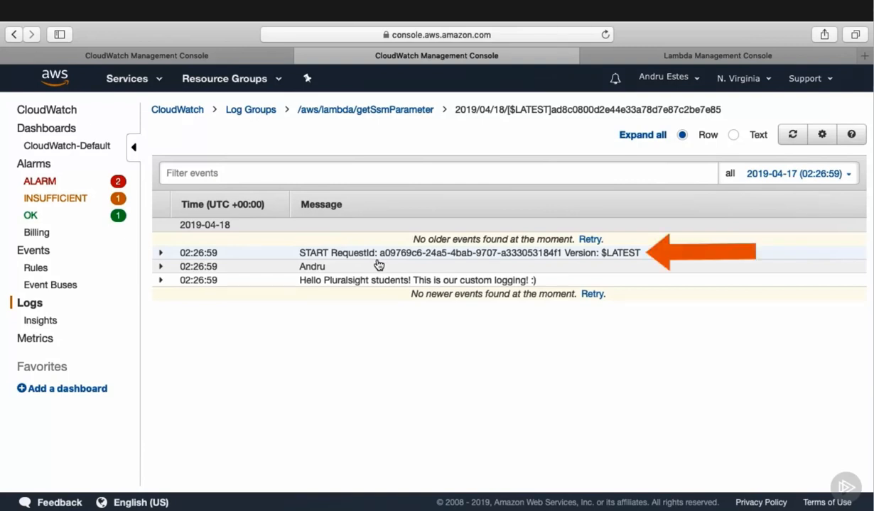
left_click(350, 270)
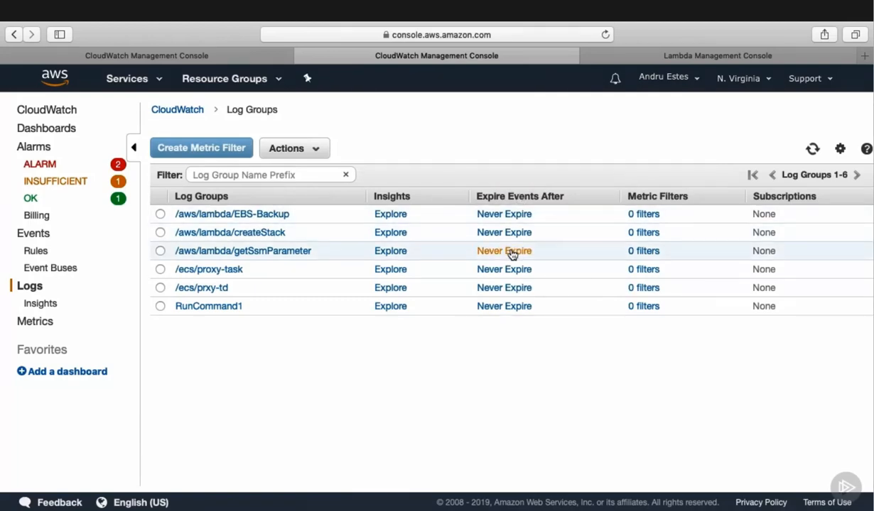
Step: Review the retention periods available for the /aws/lambda/getSsmParameter log group and cancel the retention dialog
left_click(512, 252)
left_click(503, 290)
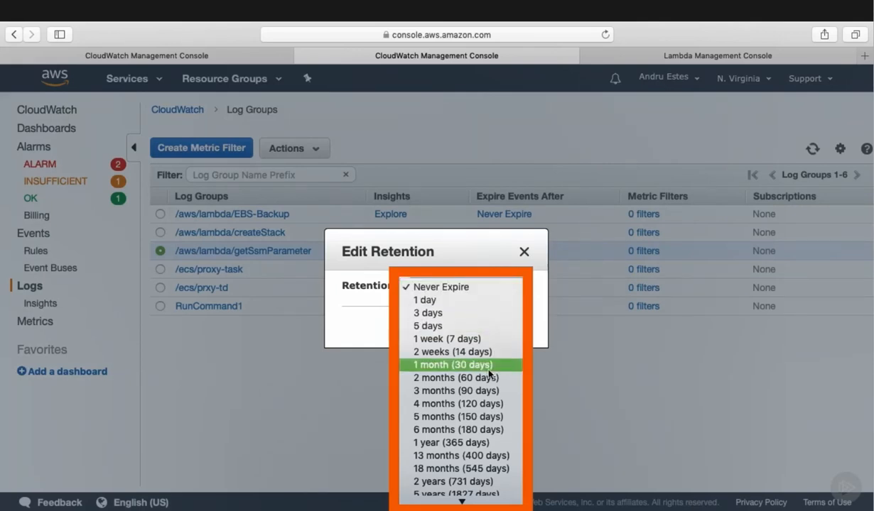
scroll(489, 374, "down", 1)
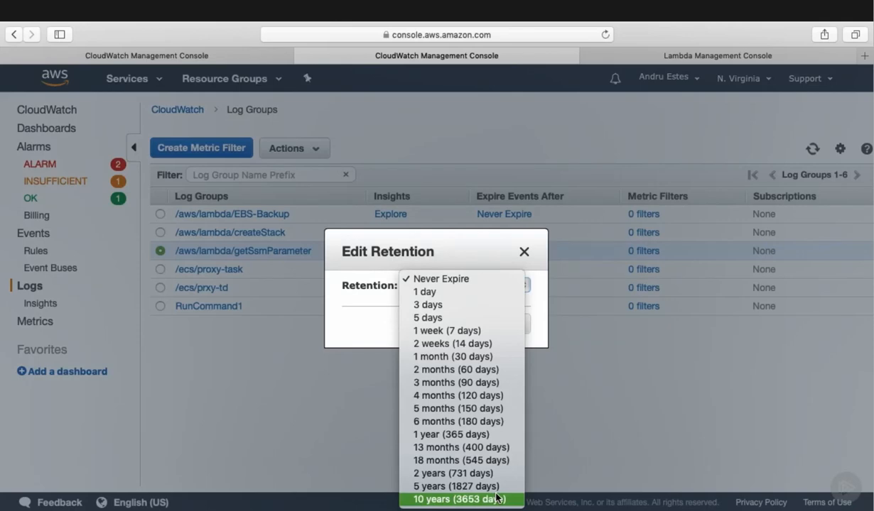
left_click(364, 285)
left_click(473, 323)
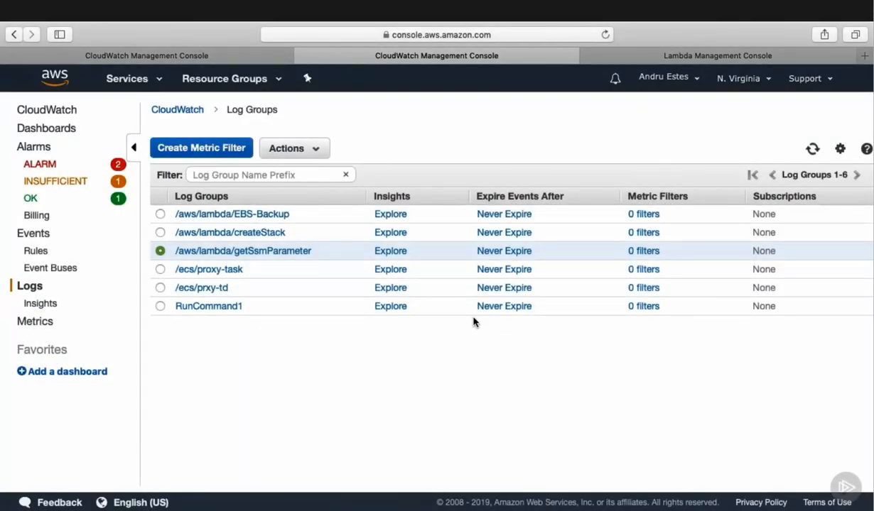
Step: Set the retention of the /aws/lambda/getSsmParameter log group to 1 week (7 days)
left_click(506, 253)
left_click(483, 284)
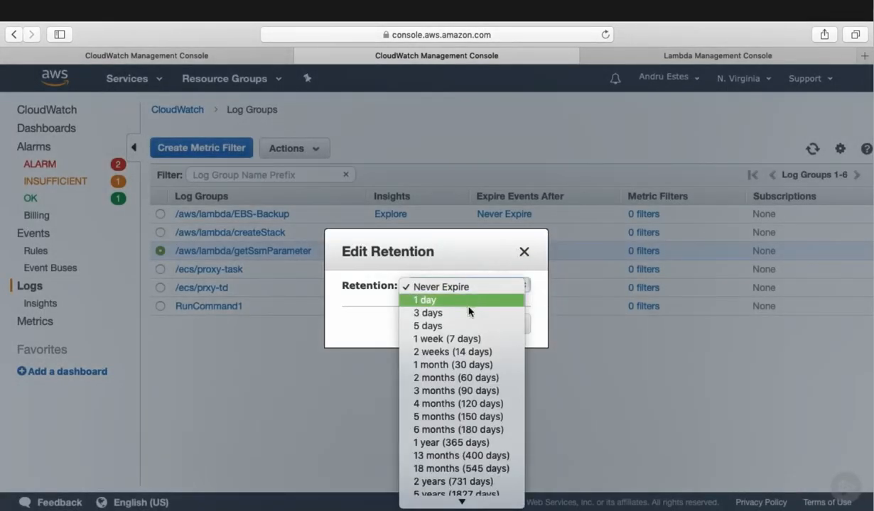
left_click(468, 339)
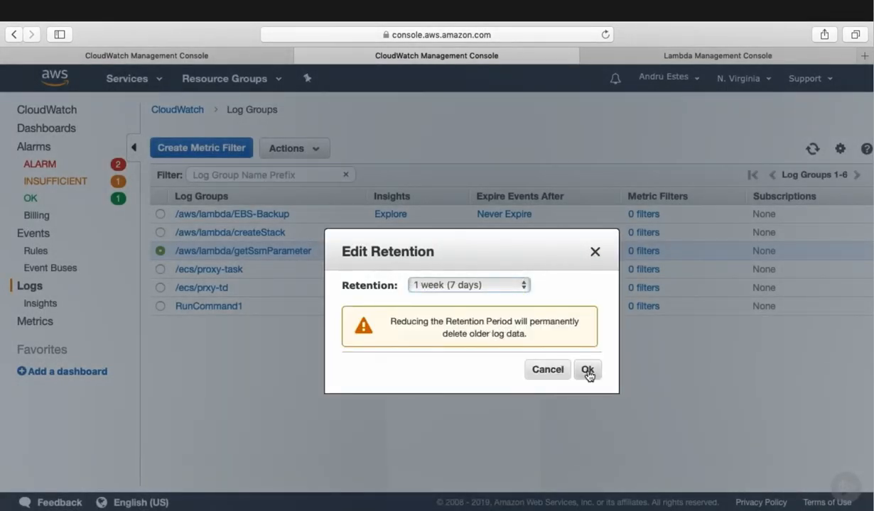
left_click(587, 370)
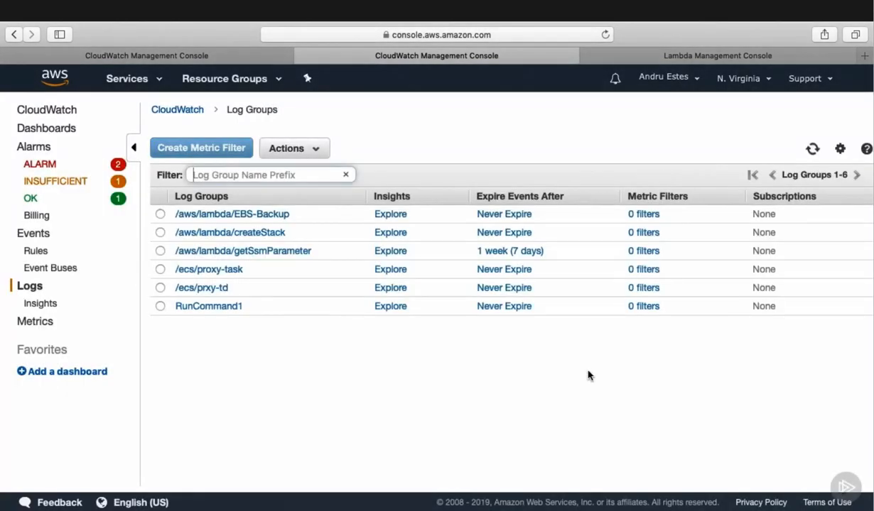
Step: Check the log streams of /aws/lambda/getSsmParameter, and start defining a metric filter for that log group
left_click(290, 252)
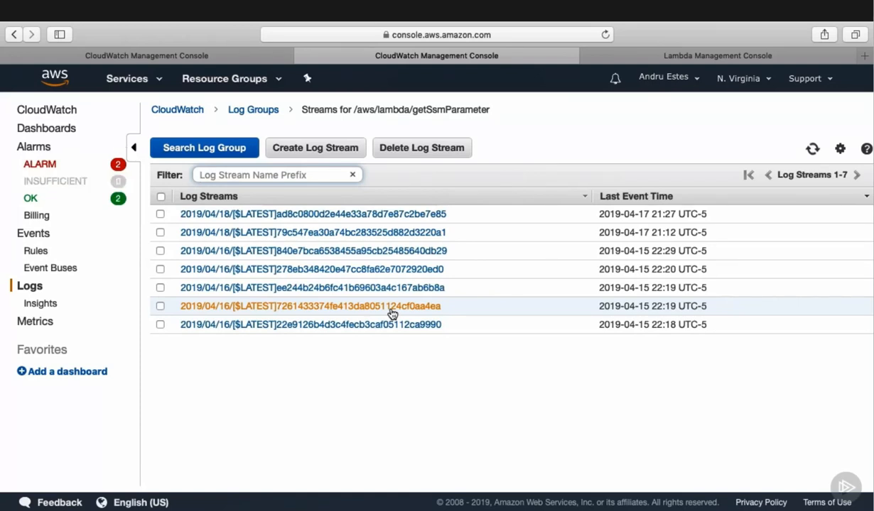
left_click(247, 110)
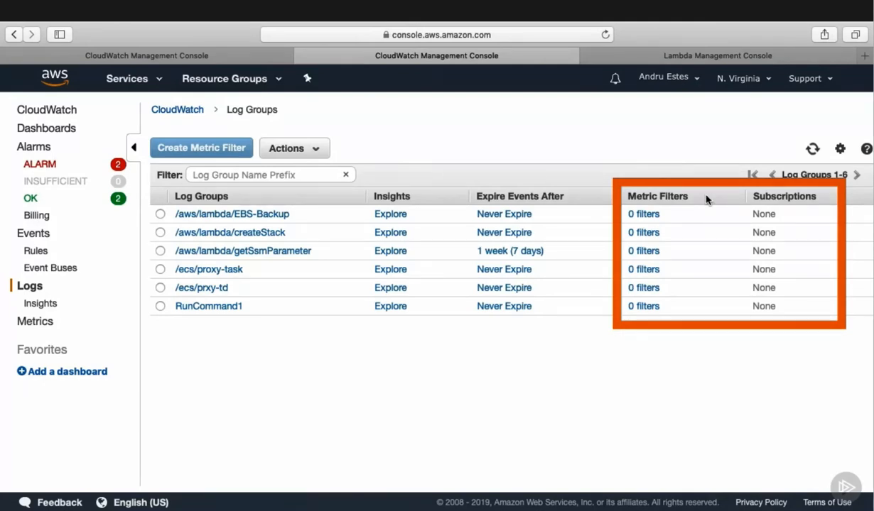
left_click(639, 251)
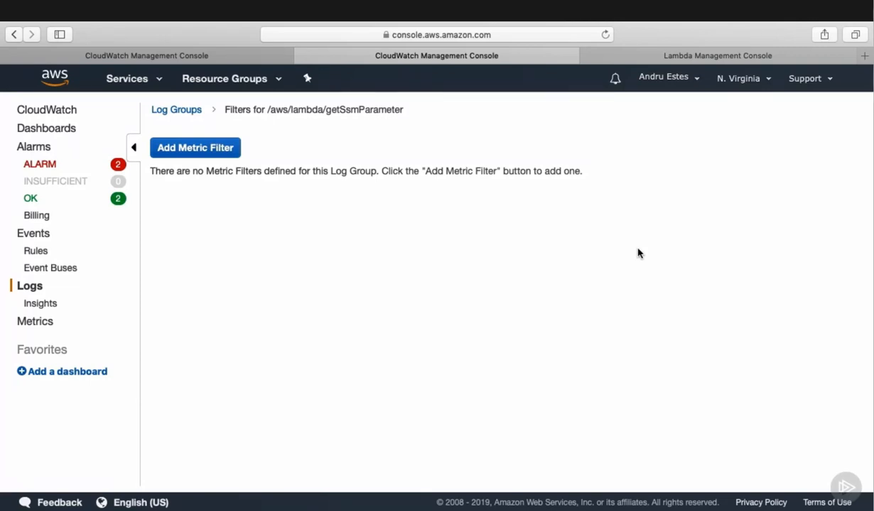
left_click(200, 152)
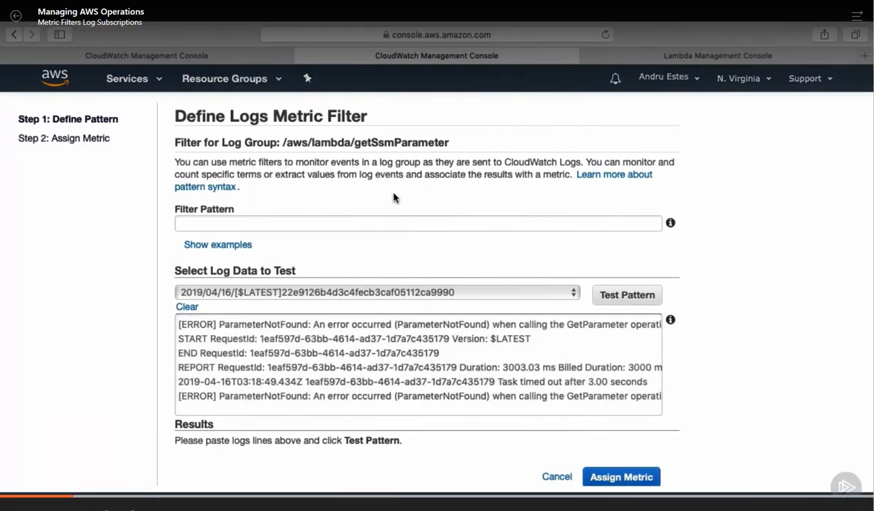
scroll(394, 197, "down", 1)
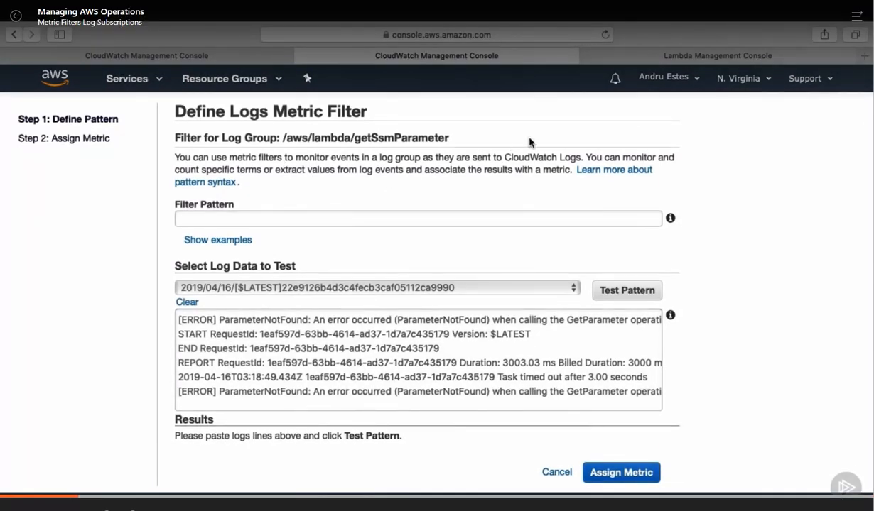
Step: In the Lambda function code, add print("[WARN] - Custom messages could go here for filtering...") before the return line, then save and test the function
left_click(610, 57)
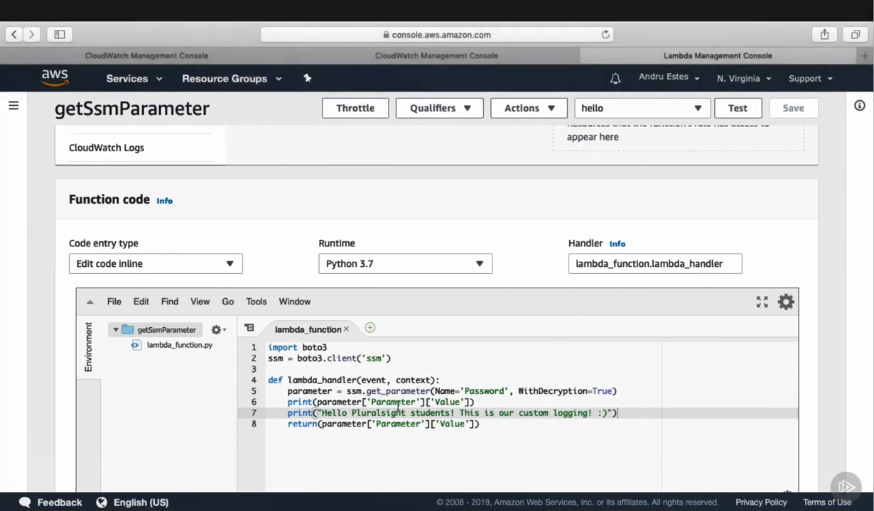
scroll(398, 407, "down", 1)
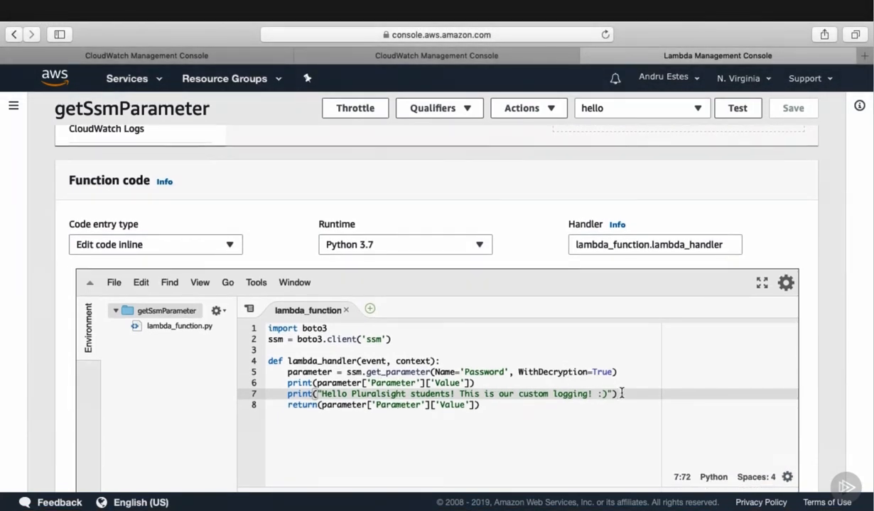
key("Return")
type("print(\"[WARN] - Custom messages could go here for filtering...\")")
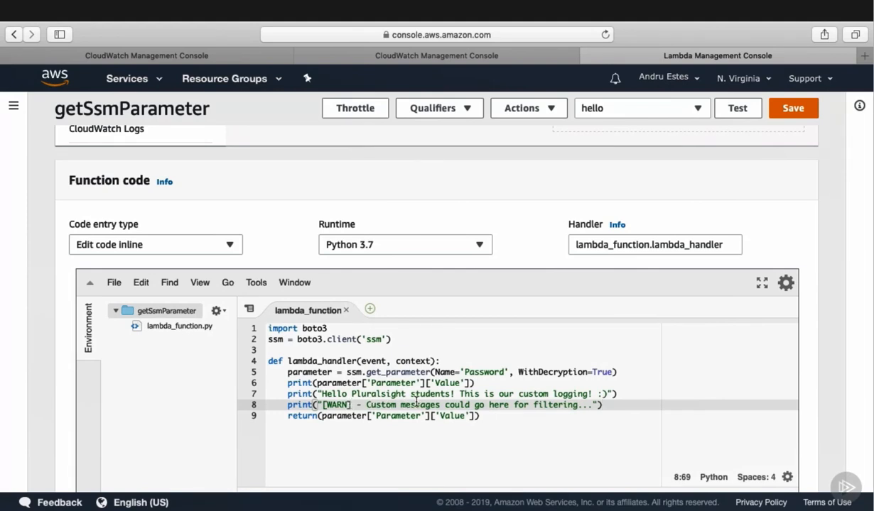
left_click(795, 111)
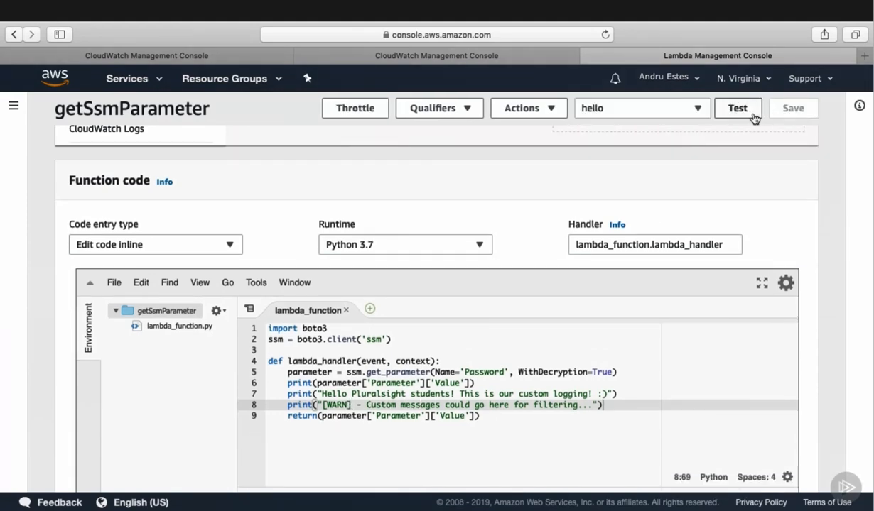
left_click(738, 112)
Step: Return to CloudWatch, cancel the metric filter definition, and open the newest log stream of /aws/lambda/getSsmParameter to check for the custom messages
left_click(408, 59)
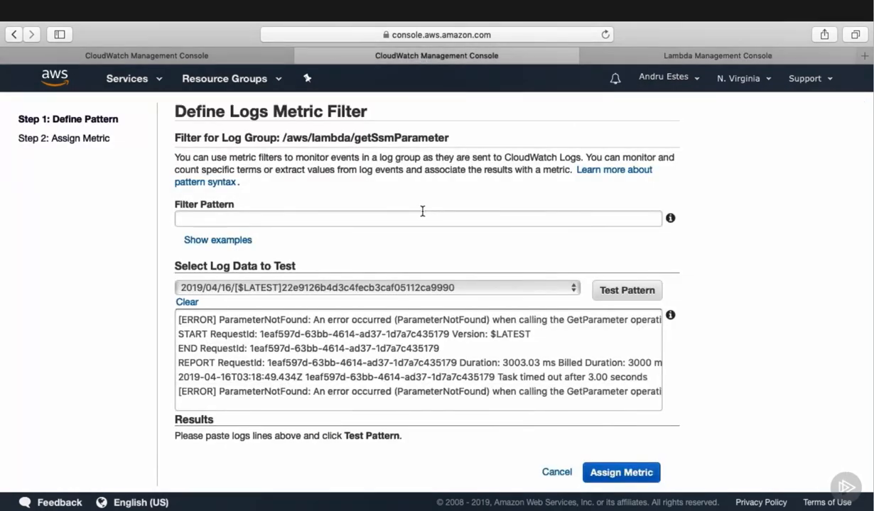
left_click(548, 471)
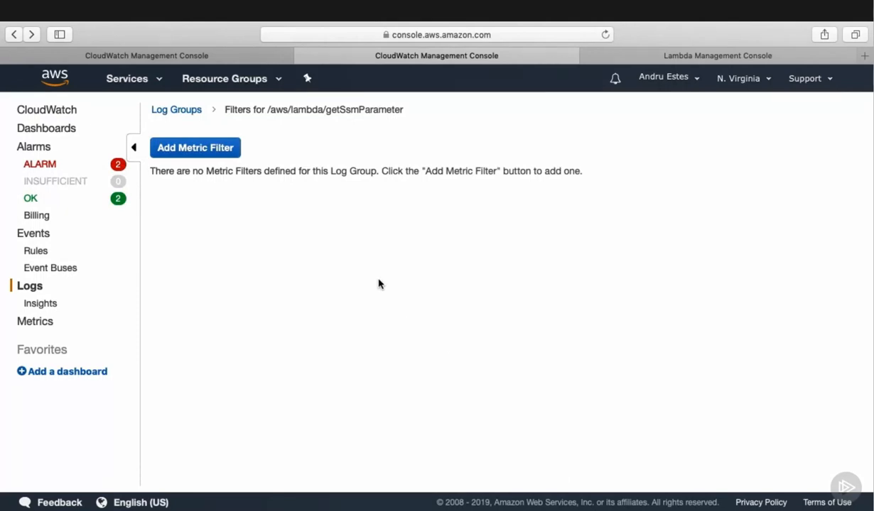
left_click(177, 108)
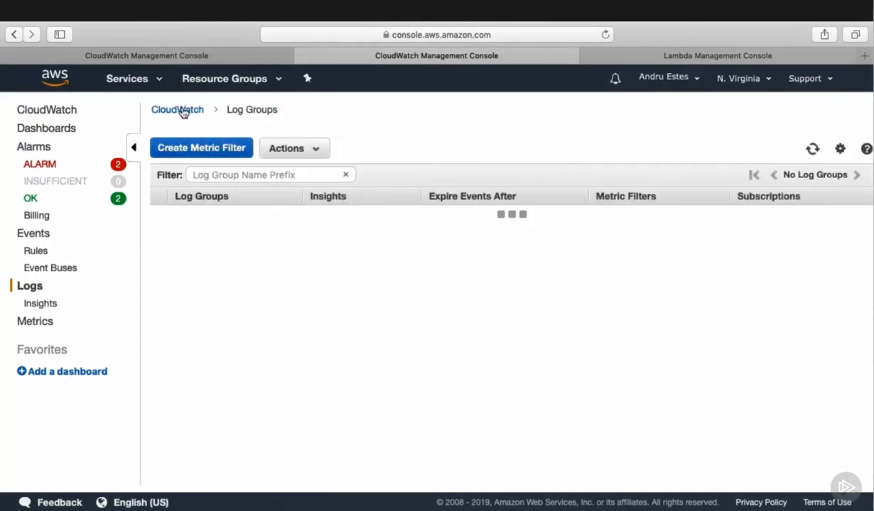
left_click(252, 251)
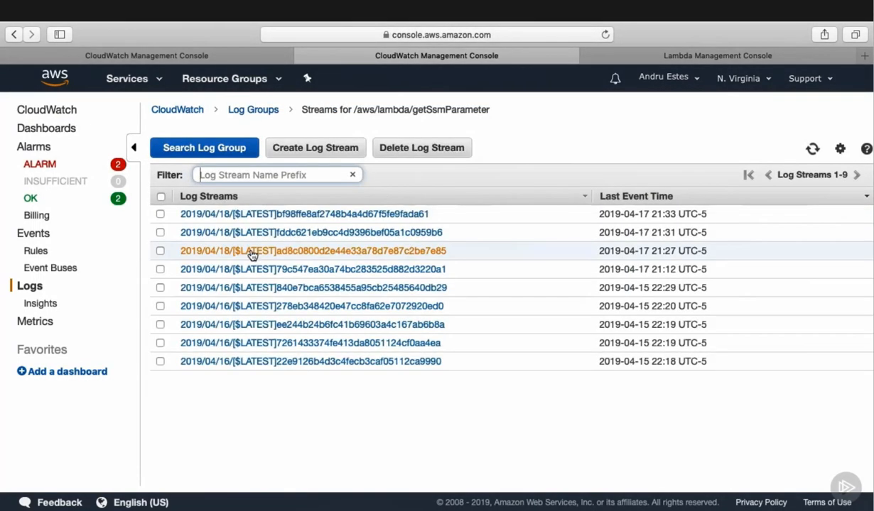
left_click(314, 217)
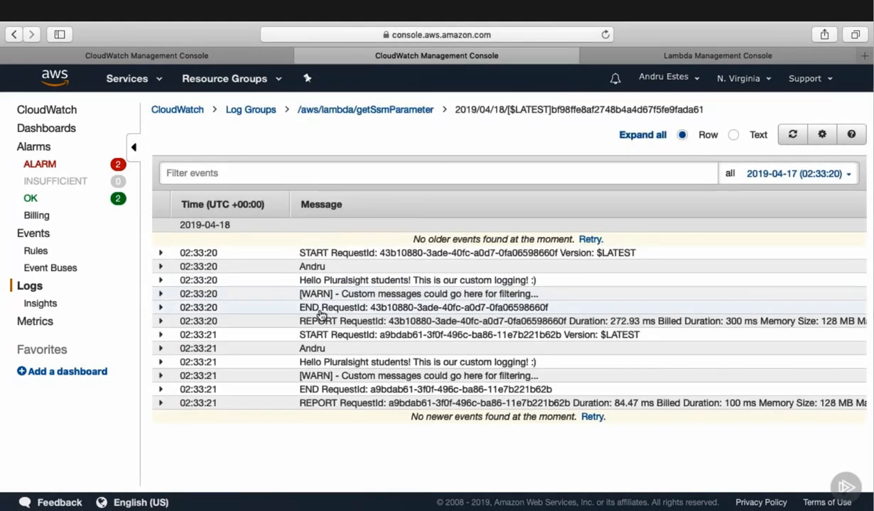
Step: Add a metric filter with pattern "[WARN]" to /aws/lambda/getSsmParameter and test it against log stream 2019/04/18/[$LATEST]fddc621eb9cc4d9396bef05a1c0959b6
left_click(264, 119)
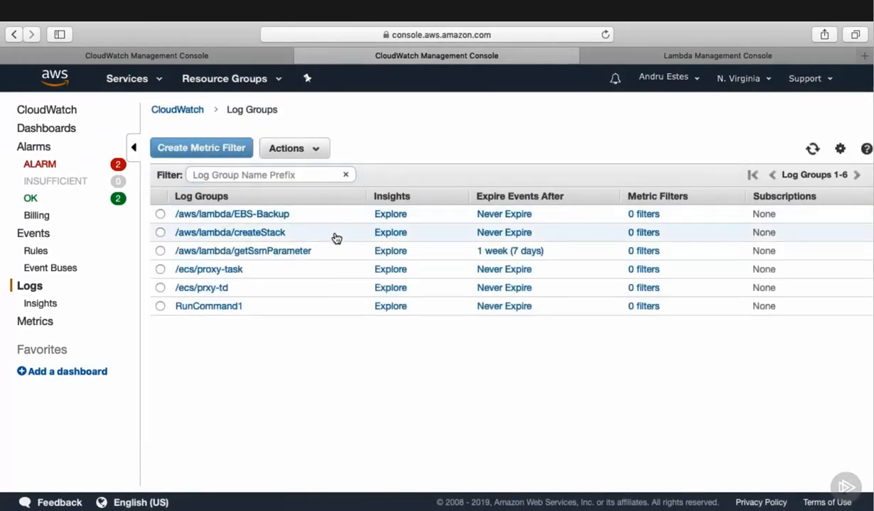
left_click(635, 251)
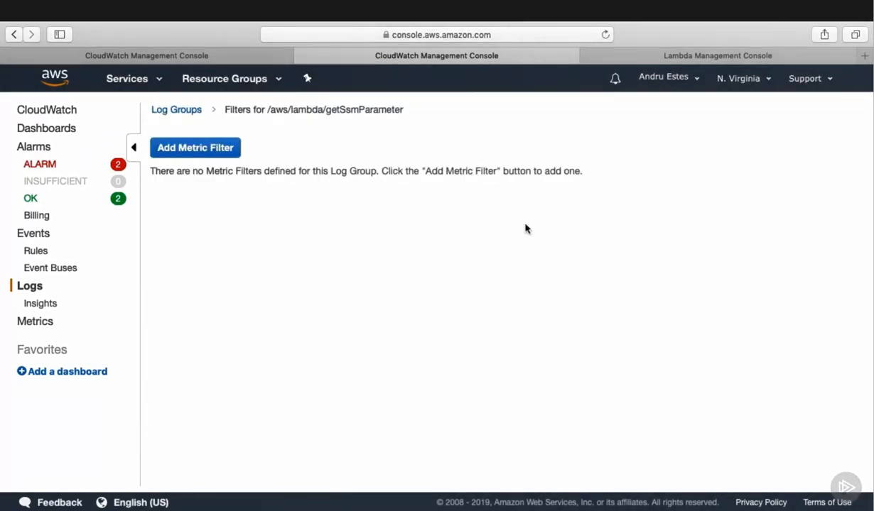
left_click(190, 152)
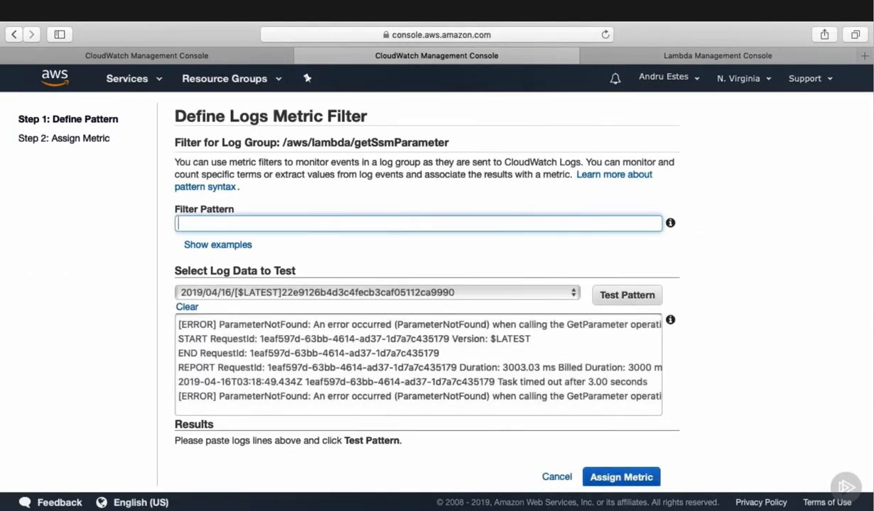
type("\"[WARN]\"")
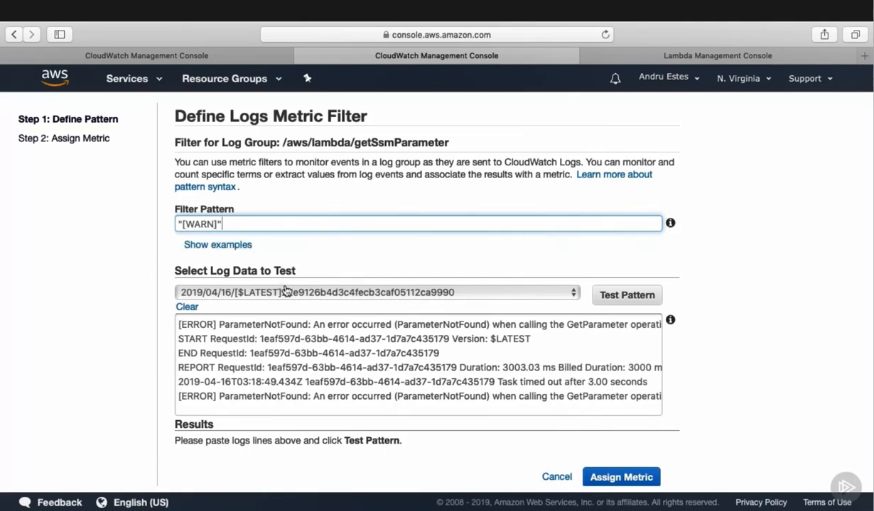
left_click(279, 292)
left_click(309, 400)
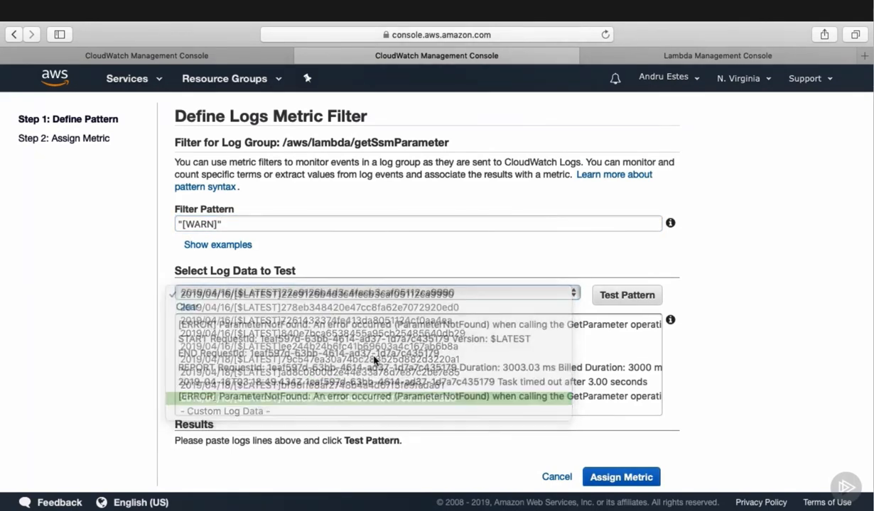
left_click(646, 298)
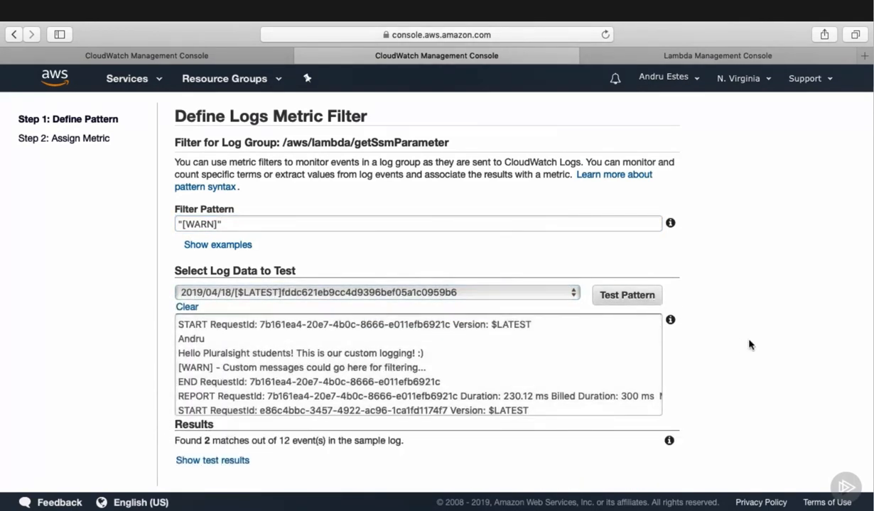
Step: Show the pattern test results and examine the content of the matching log lines
scroll(710, 332, "down", 1)
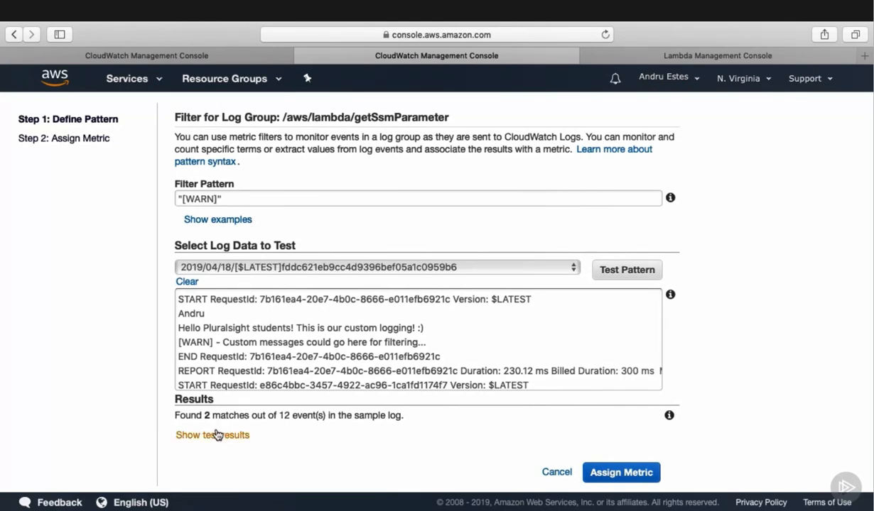
left_click(213, 435)
scroll(120, 404, "down", 1)
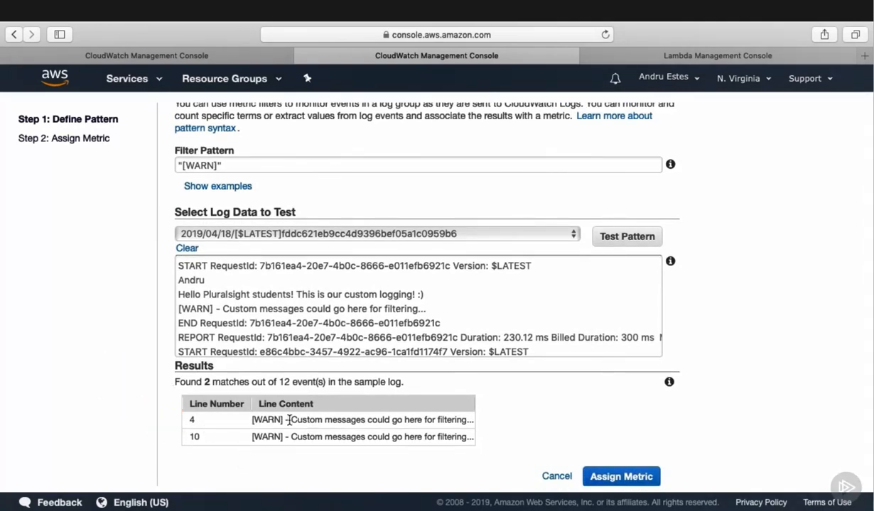
left_click_drag(290, 420, 419, 420)
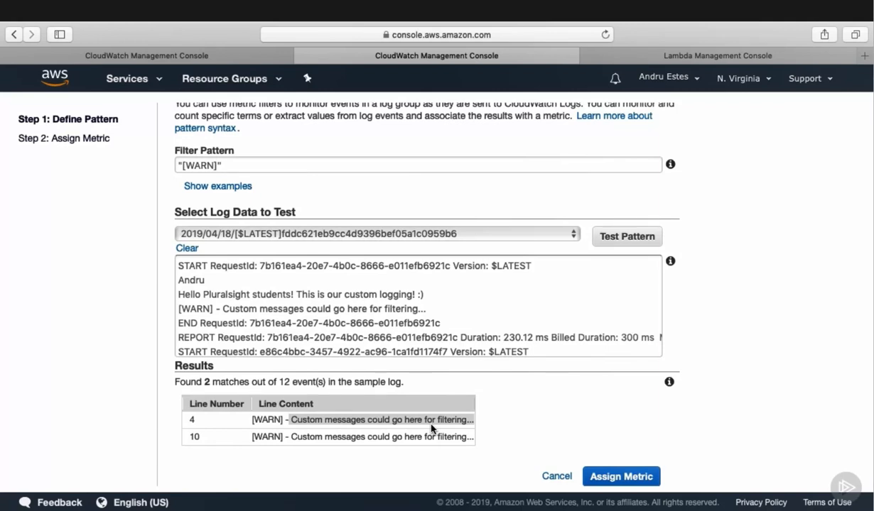
Step: Look through the sample log data for the [WARN] lines and compare them with the test results
scroll(284, 372, "up", 1)
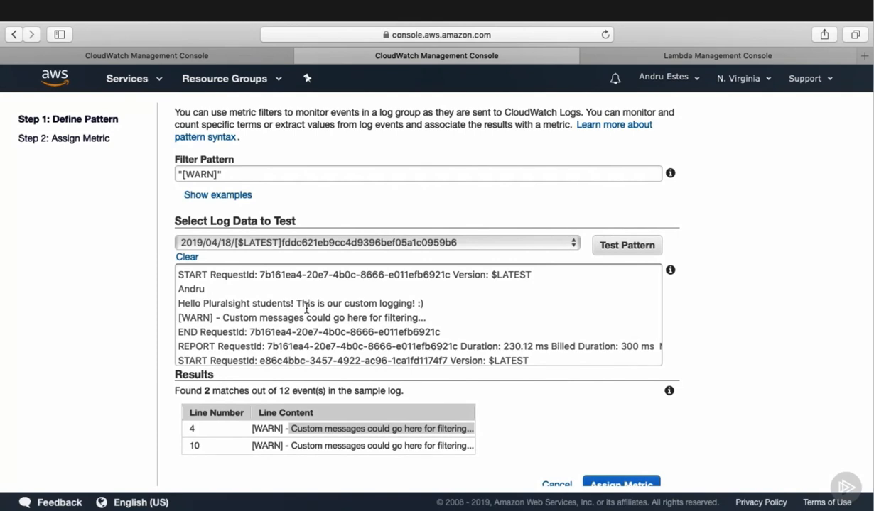
scroll(306, 307, "up", 3)
scroll(384, 312, "down", 3)
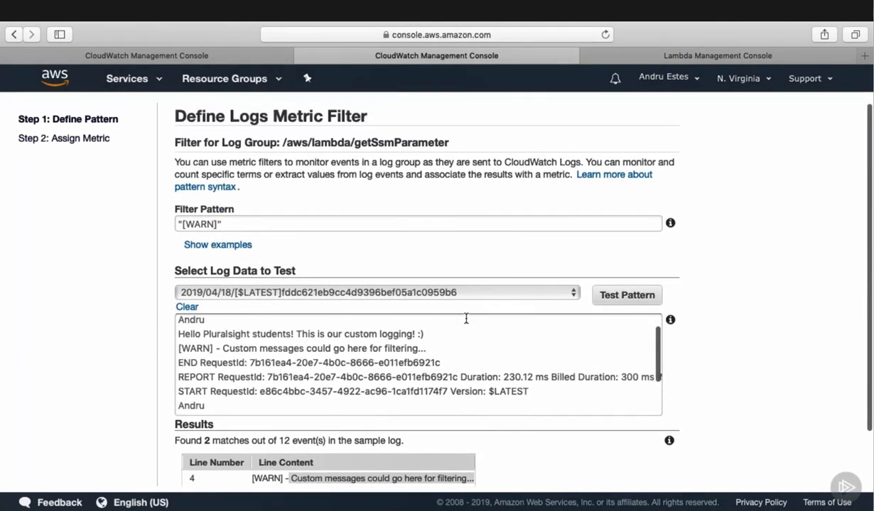
scroll(465, 318, "up", 3)
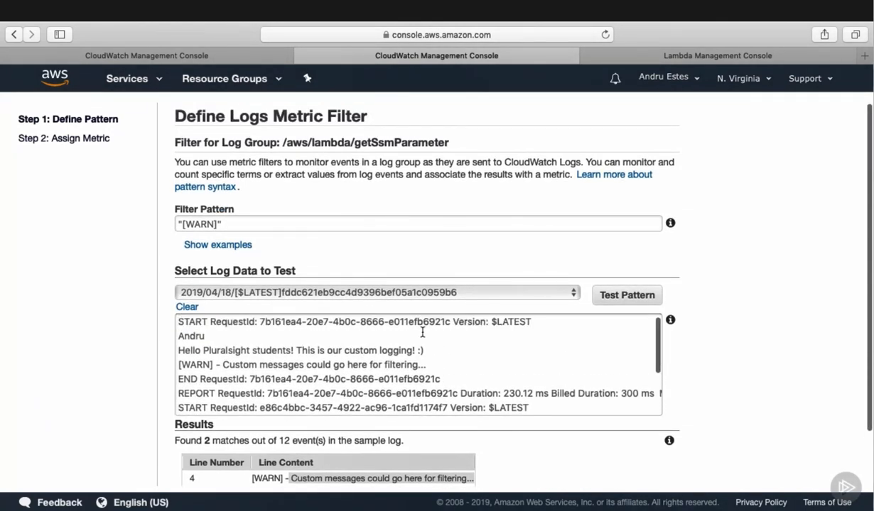
scroll(440, 327, "down", 1)
scroll(433, 333, "down", 4)
scroll(439, 333, "up", 5)
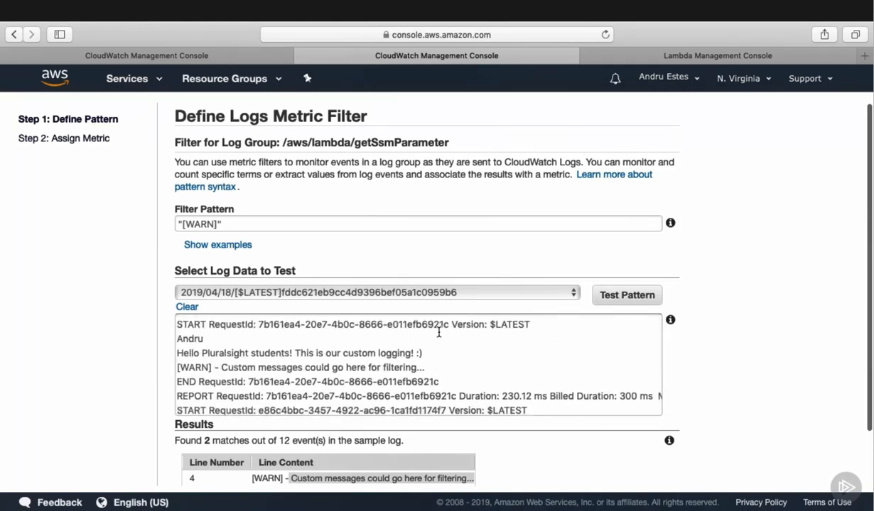
scroll(707, 320, "down", 1)
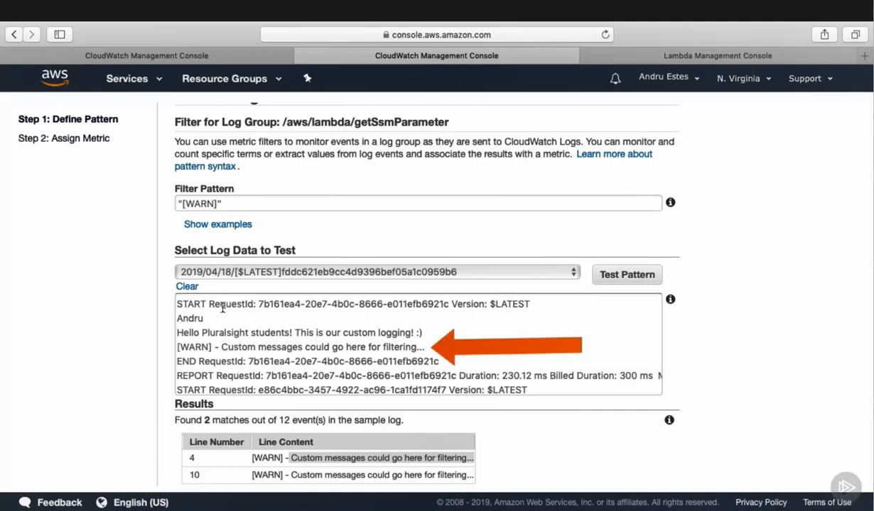
left_click(233, 346)
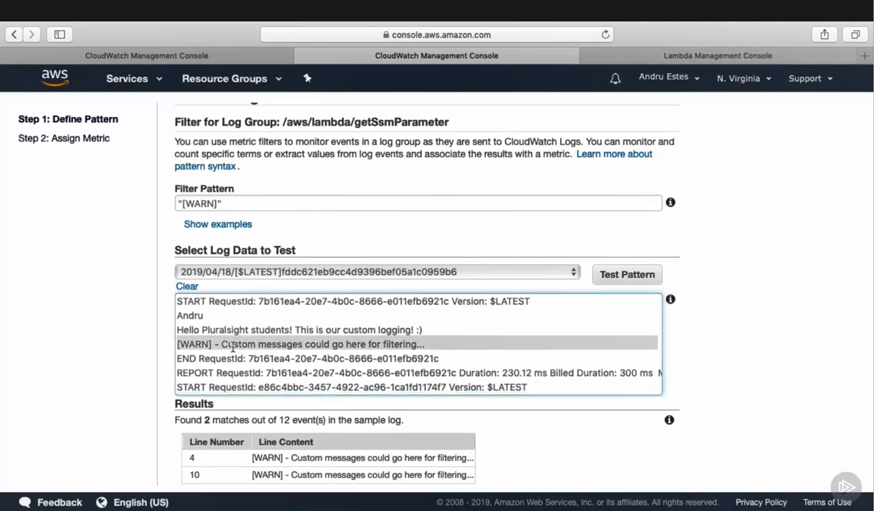
scroll(233, 347, "down", 3)
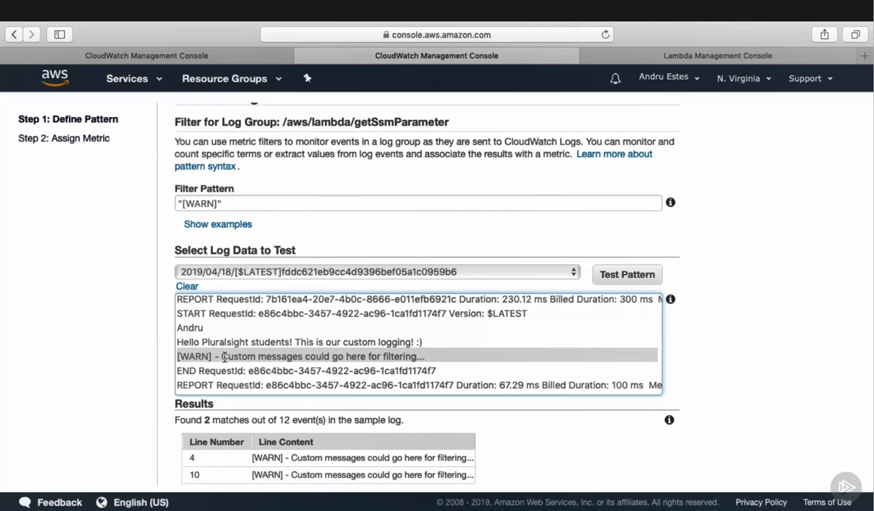
scroll(799, 414, "down", 2)
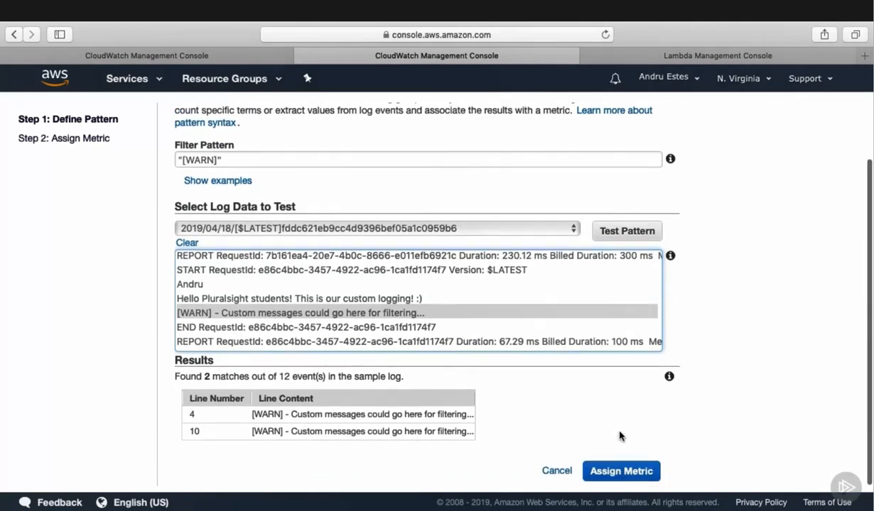
Step: Assign the metric name WarnLog in the LogMetrics namespace, show the advanced metric settings, and create the WARN filter
left_click(625, 472)
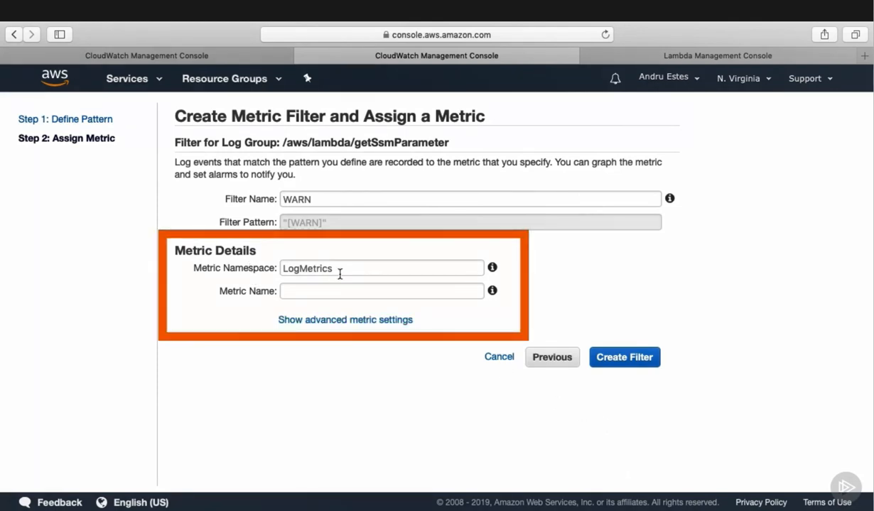
mouse_move(493, 268)
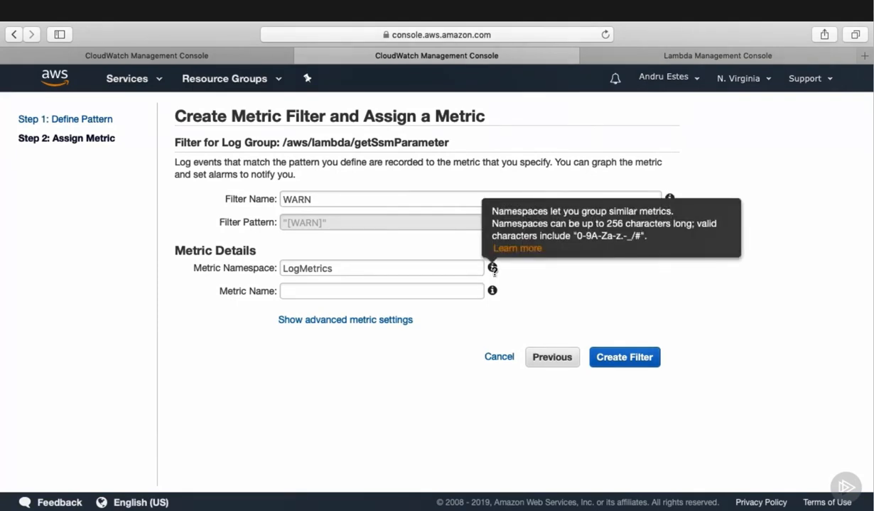
mouse_move(492, 290)
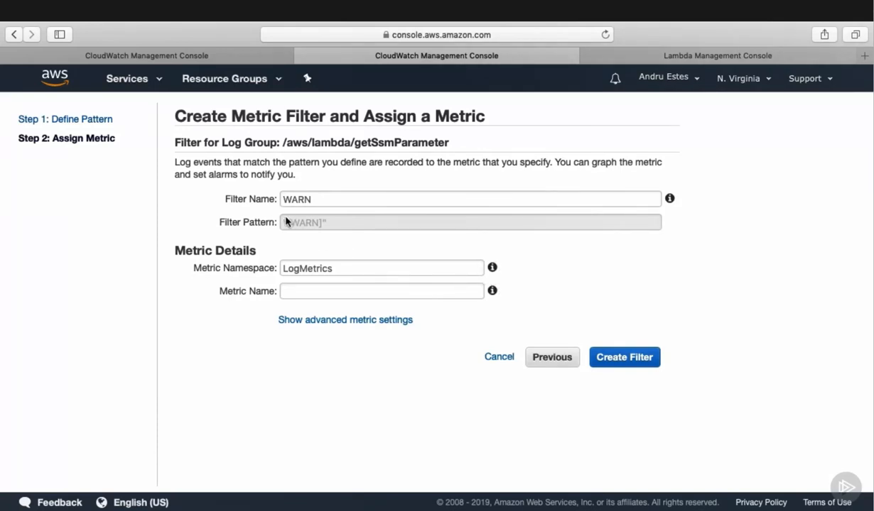
left_click(326, 290)
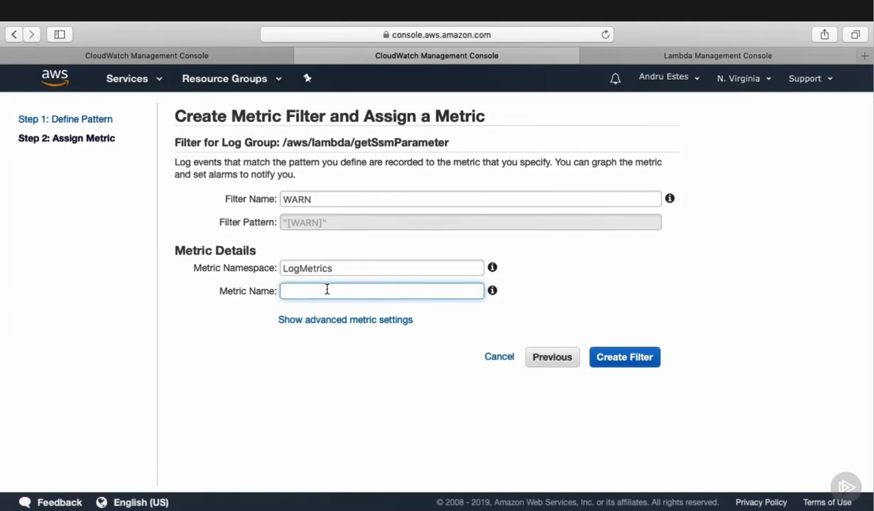
type("WarnLog")
left_click(358, 324)
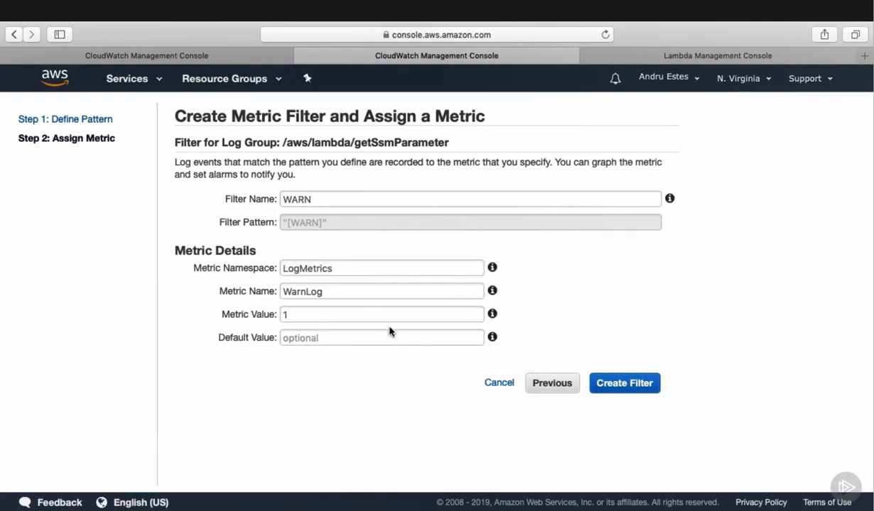
left_click(648, 384)
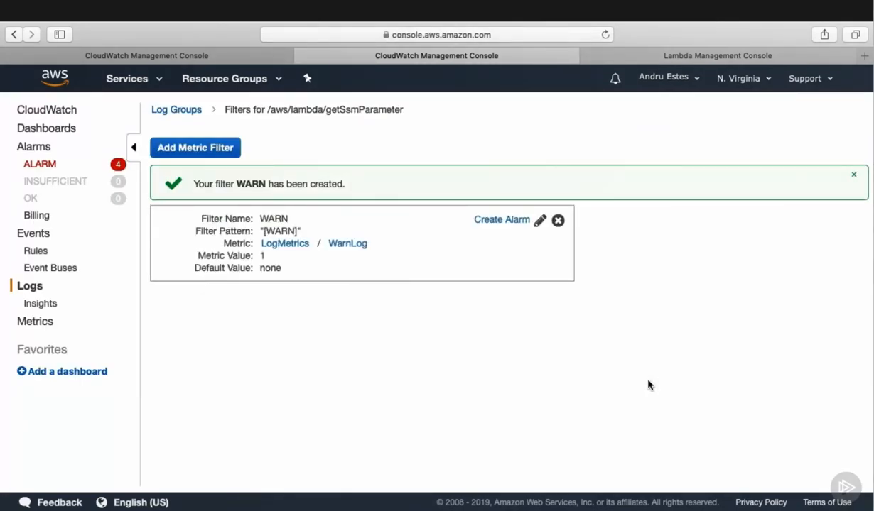
Step: Try configuring an alarm for WarnLog > 0 that notifies ProxyInfo in the ALARM state, and cancel its creation
left_click(503, 222)
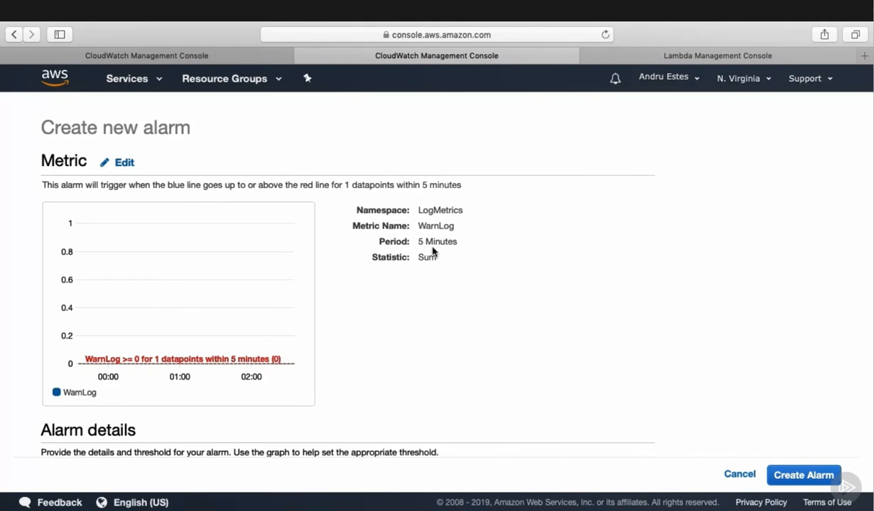
scroll(395, 242, "down", 3)
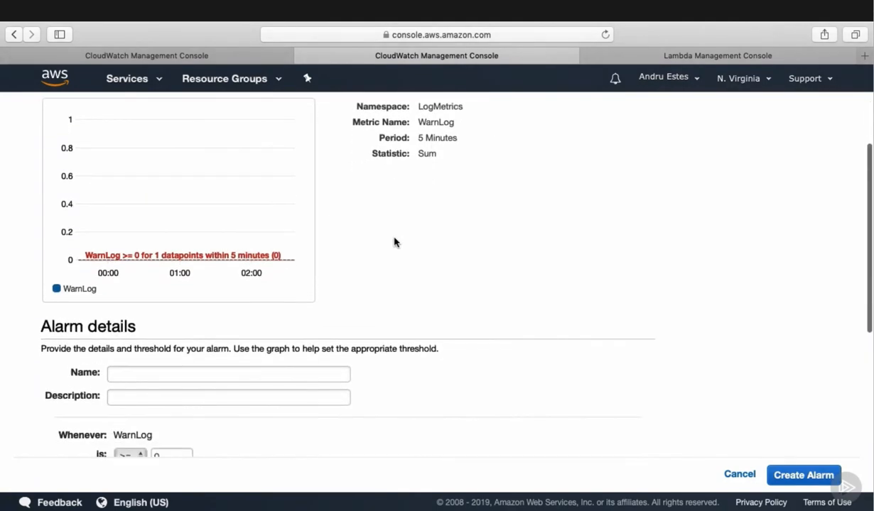
scroll(396, 242, "down", 10)
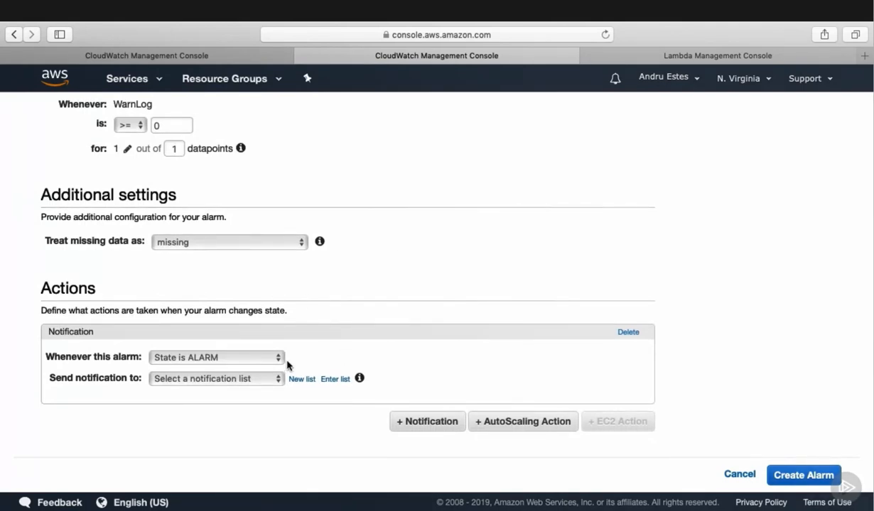
left_click(131, 125)
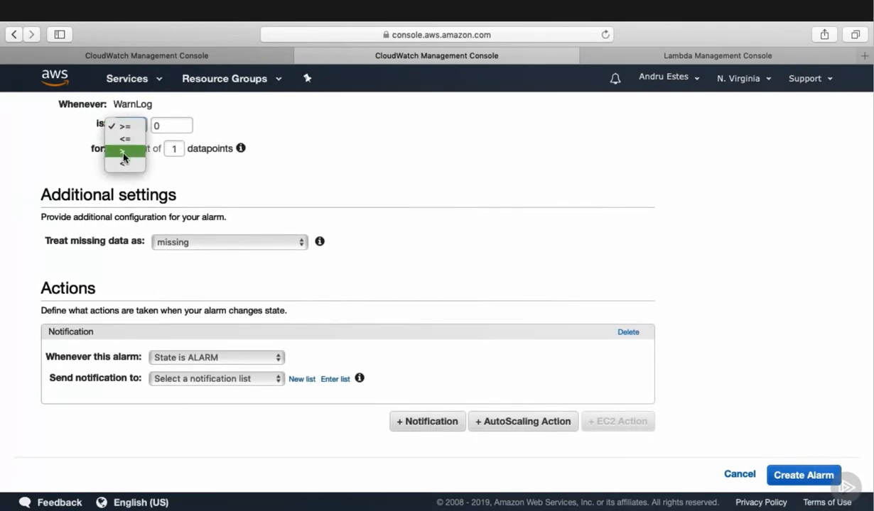
left_click(120, 148)
left_click(250, 378)
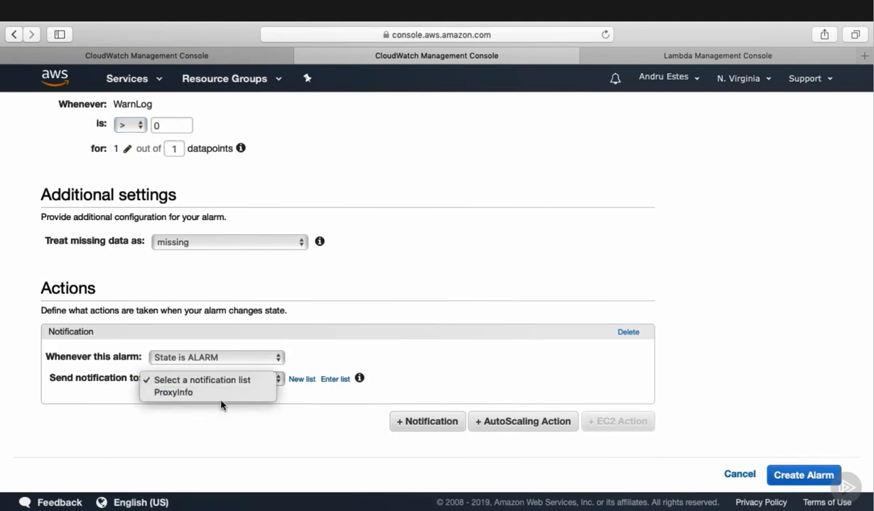
left_click(224, 393)
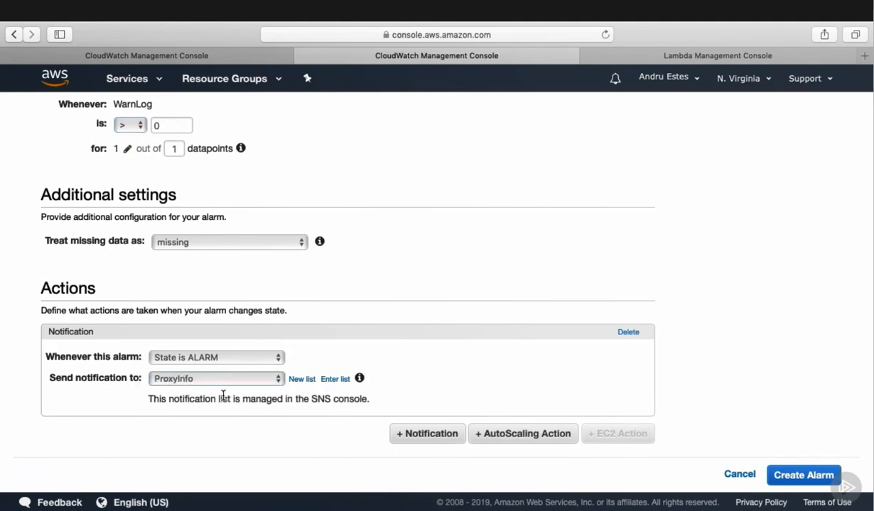
left_click(731, 474)
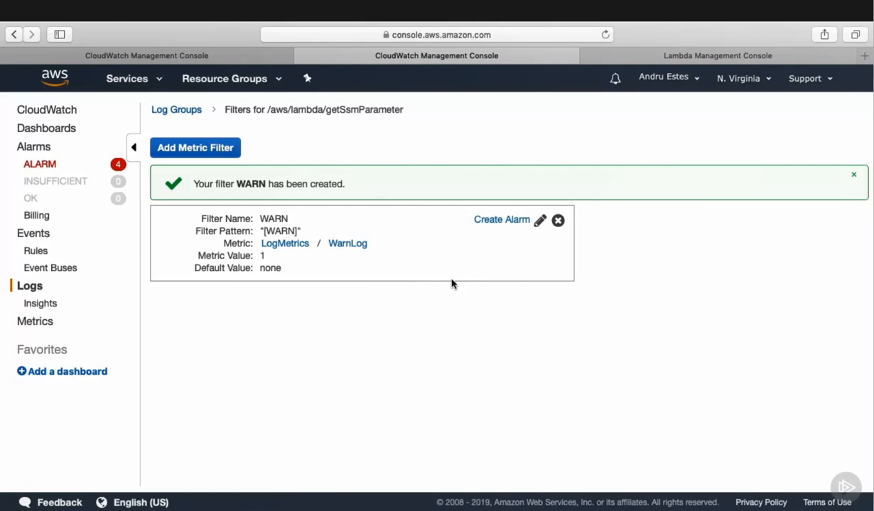
Step: Begin a stream from the /aws/lambda/getSsmParameter log group to AWS Lambda with helloWorld as the destination function
left_click(178, 111)
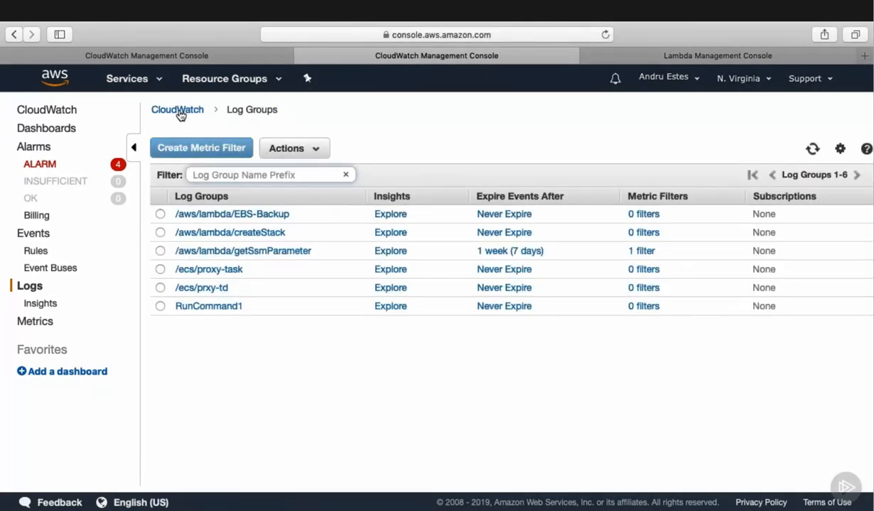
left_click(161, 251)
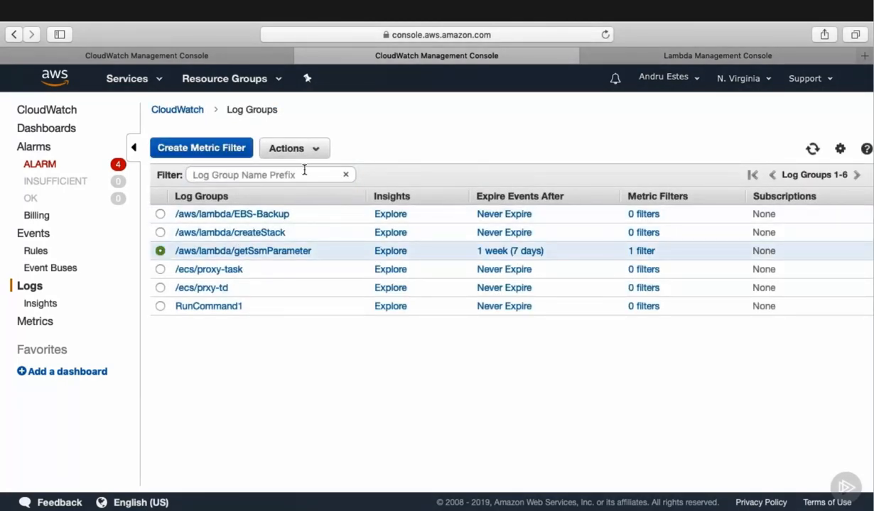
left_click(316, 150)
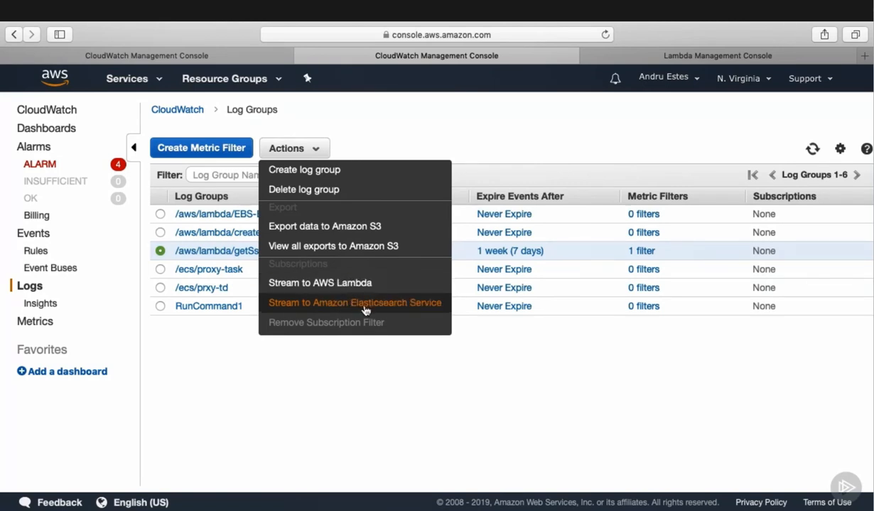
left_click(343, 284)
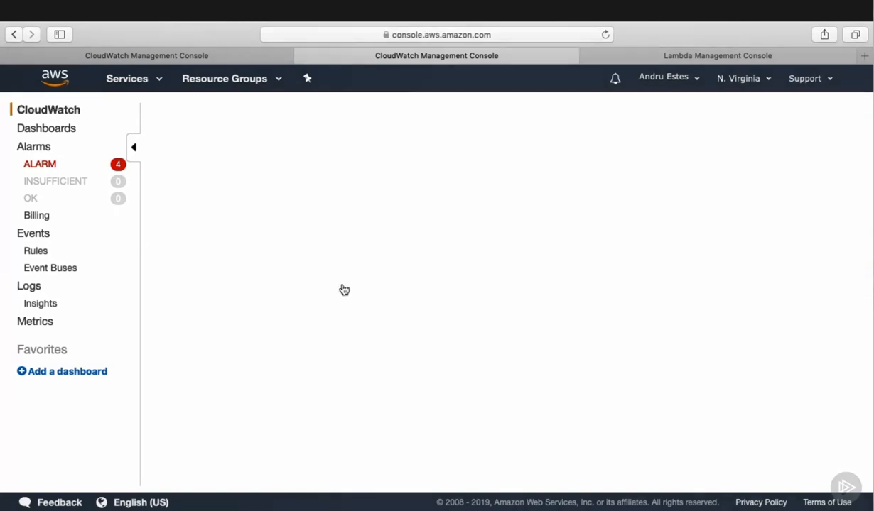
left_click(393, 183)
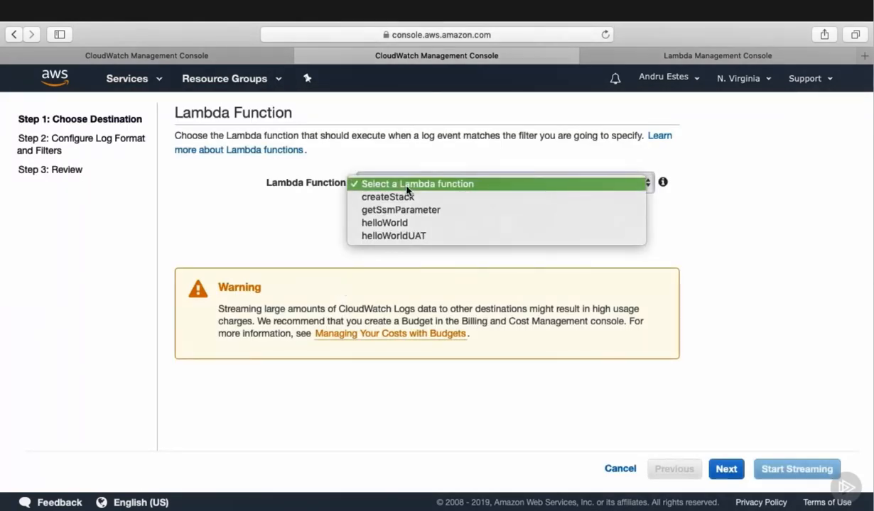
left_click(412, 222)
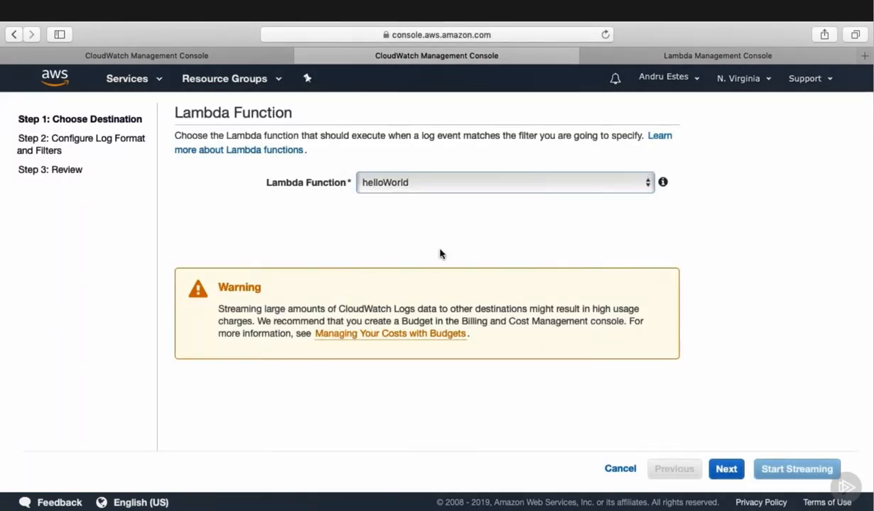
Step: Choose the AWS Lambda log format, examine the recommended subscription filter pattern, and cancel the streaming setup
left_click(723, 469)
left_click(635, 182)
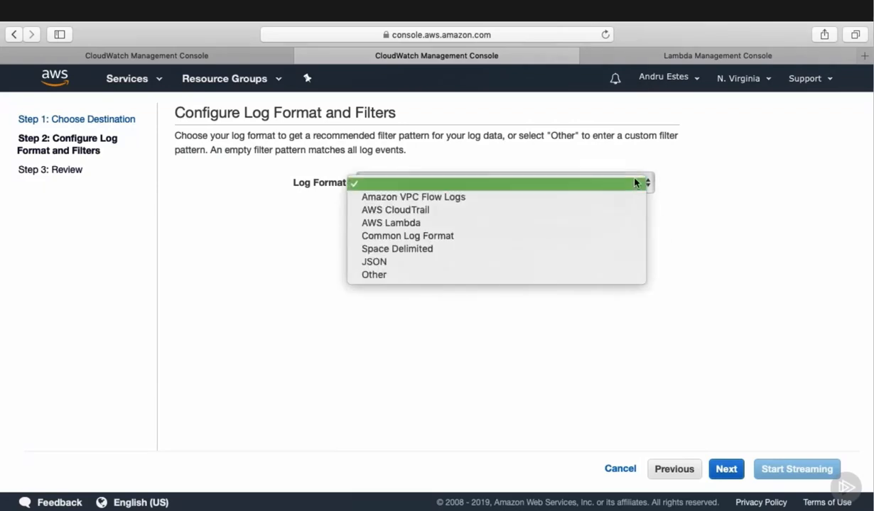
left_click(504, 228)
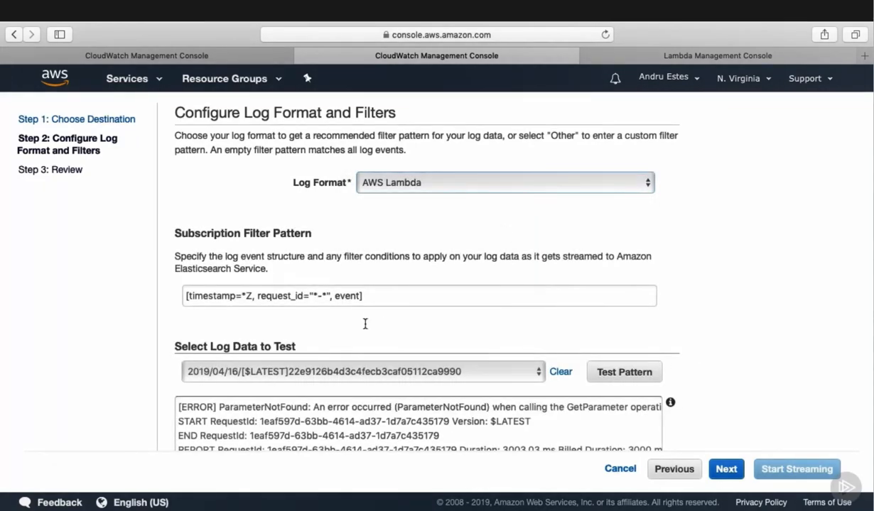
scroll(724, 266, "down", 3)
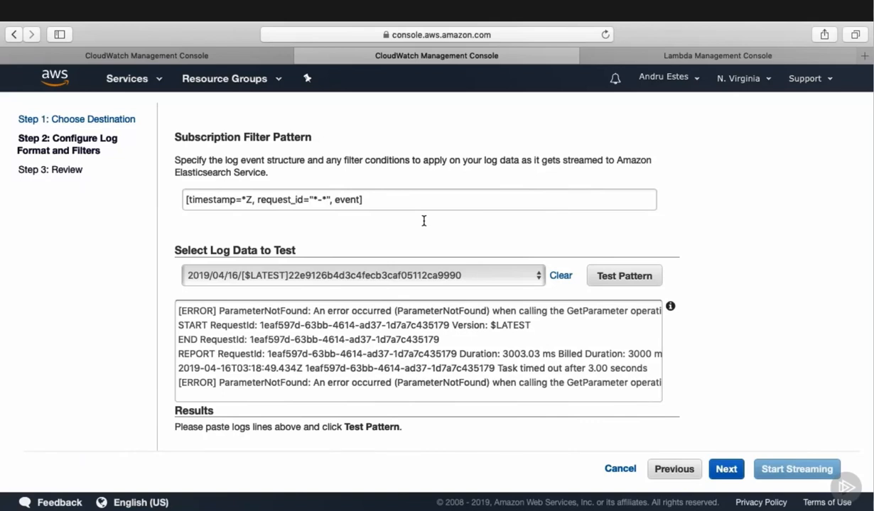
left_click_drag(397, 199, 162, 192)
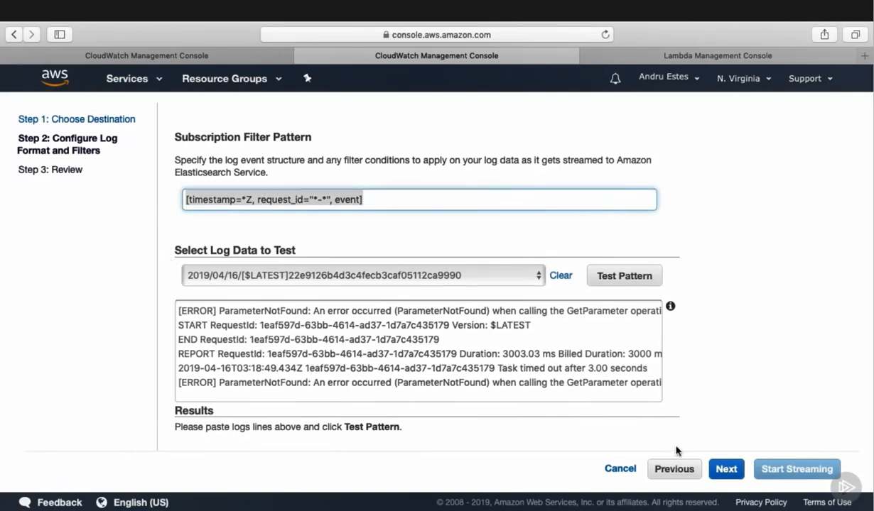
left_click(619, 469)
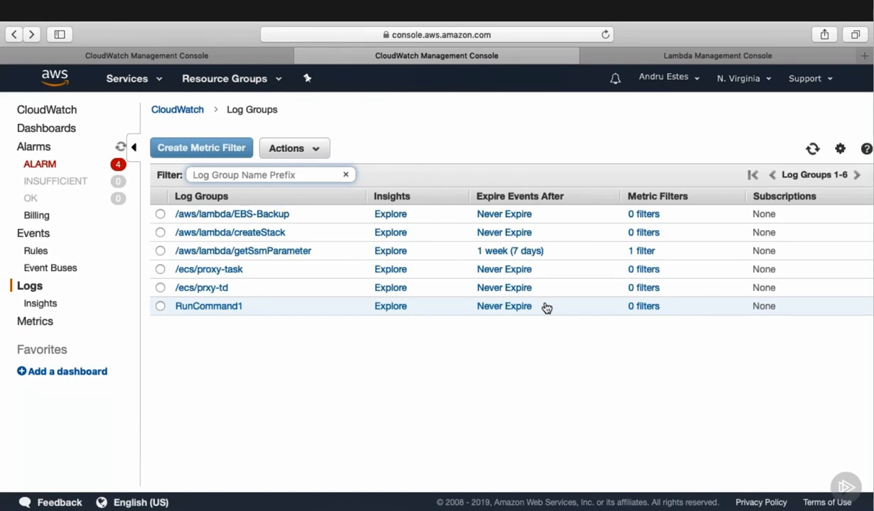
Step: Review the Amazon S3 export options for the /aws/lambda/getSsmParameter log group, including the bucket prefix setting, and cancel the export
left_click(316, 151)
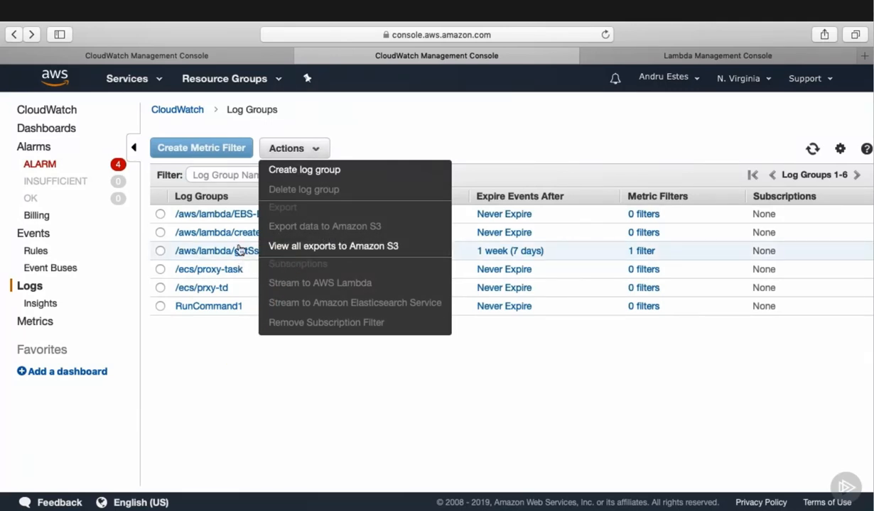
left_click(162, 253)
left_click(162, 253)
left_click(277, 149)
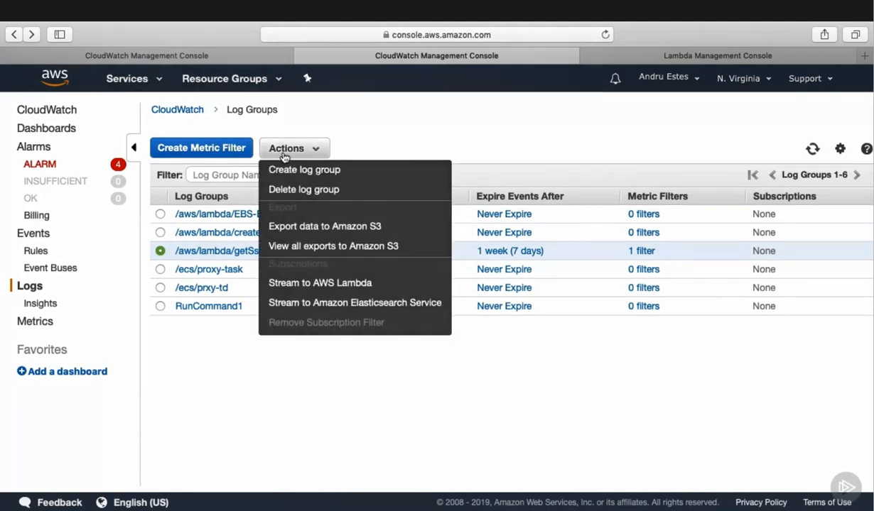
left_click(343, 227)
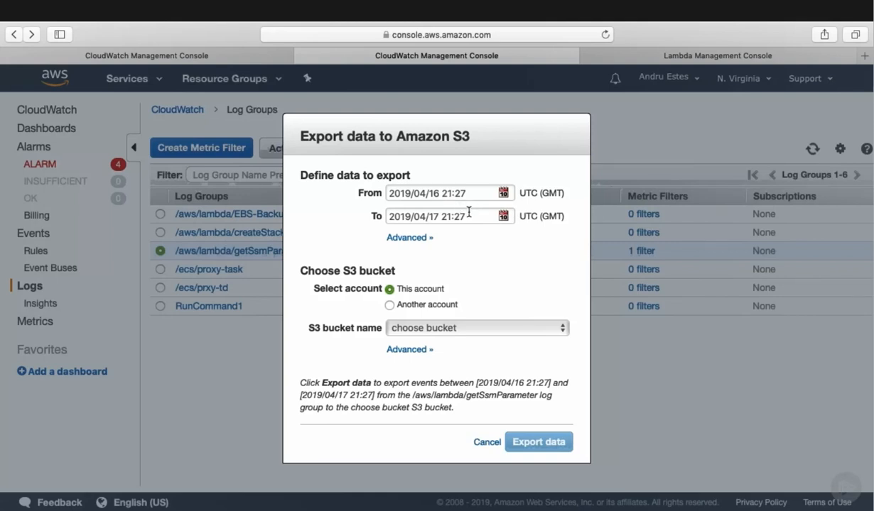
left_click(404, 349)
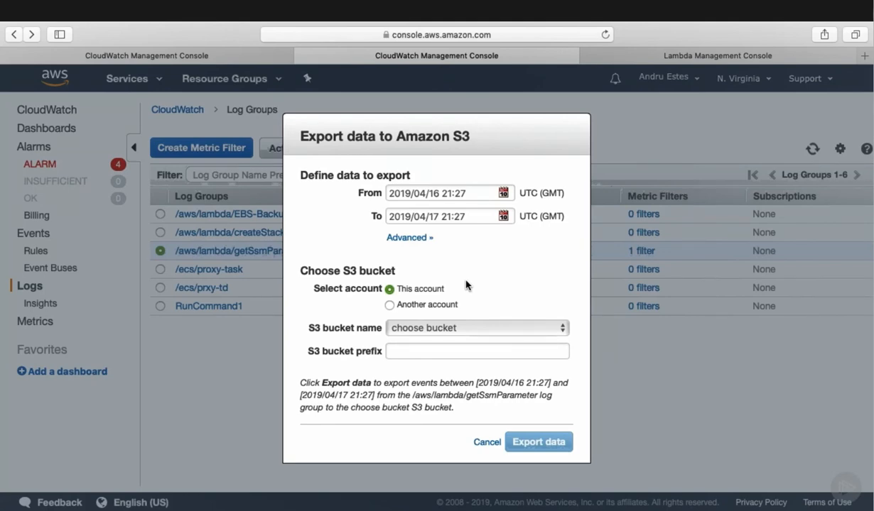
left_click(487, 445)
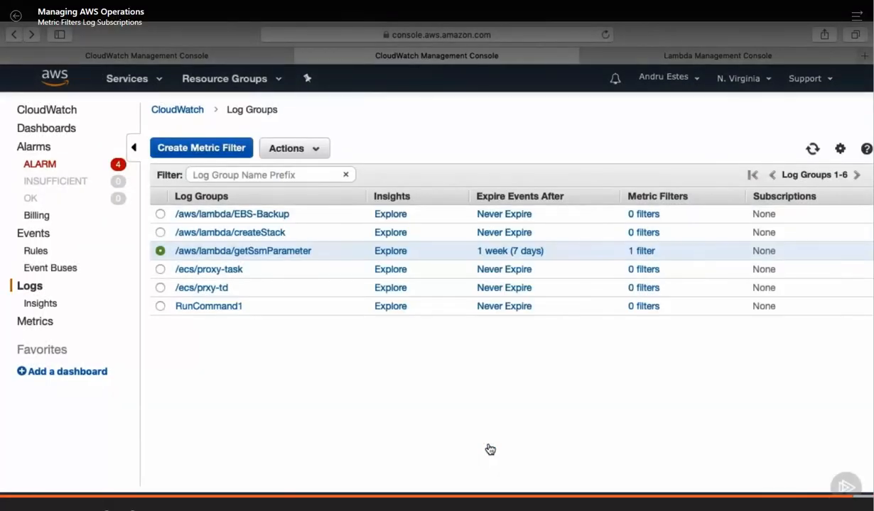